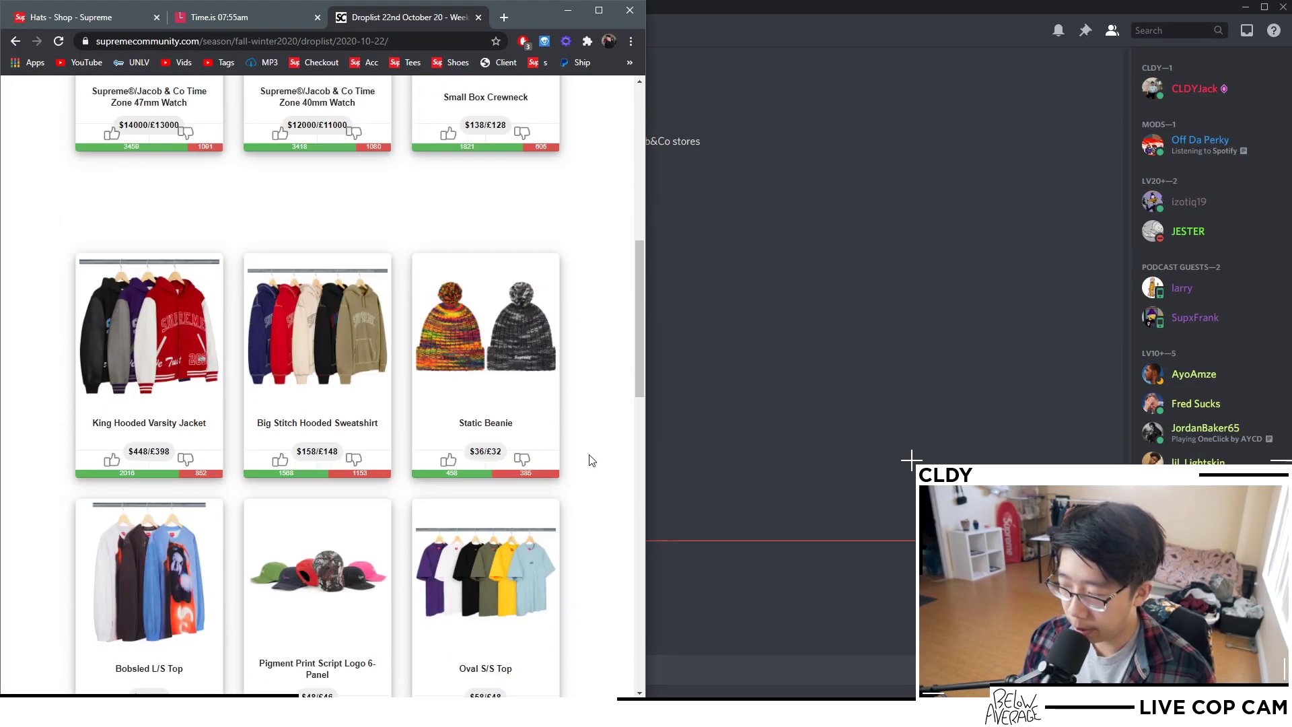
Scroll the Week 9 droplist and open the Mohair Beanie card's colorways and 22 October release details.
{"action": "scroll", "coordinate": [590, 460], "scroll_direction": "down", "scroll_amount": 1}
{"action": "scroll", "coordinate": [590, 460], "scroll_direction": "down", "scroll_amount": 5}
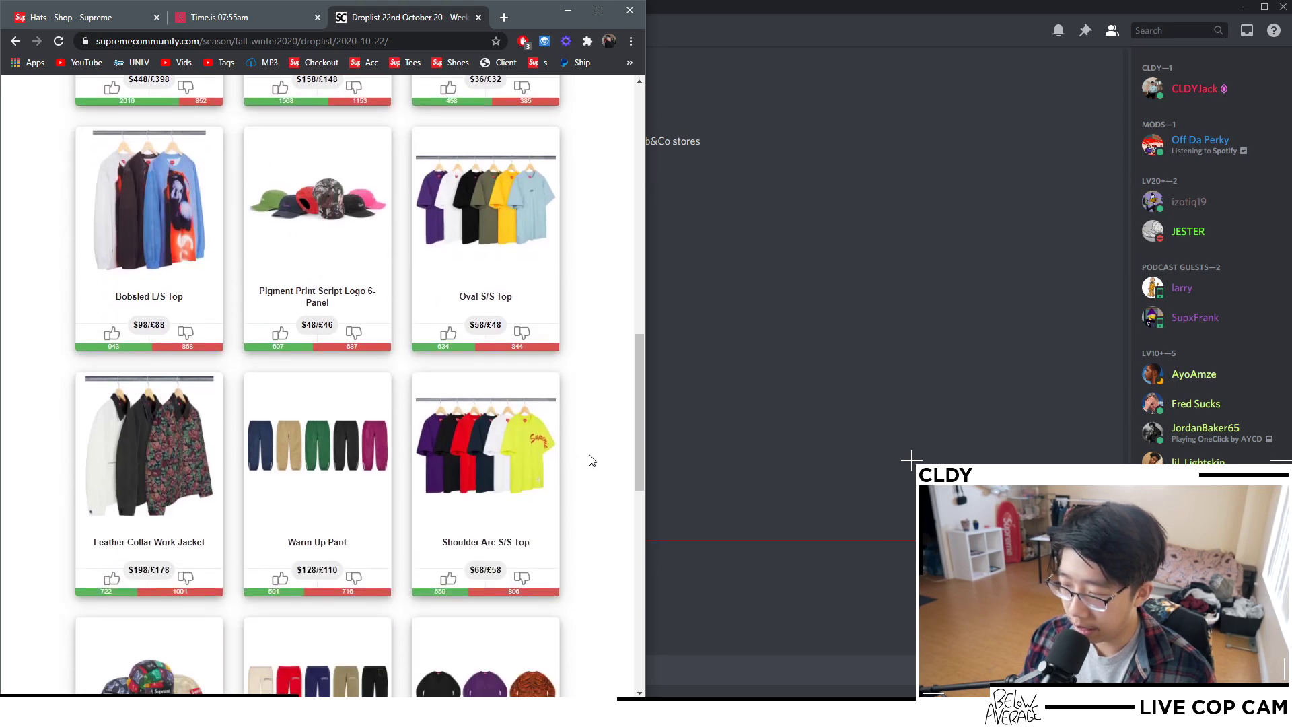
{"action": "scroll", "coordinate": [591, 460], "scroll_direction": "up", "scroll_amount": 8}
{"action": "scroll", "coordinate": [591, 461], "scroll_direction": "up", "scroll_amount": 5}
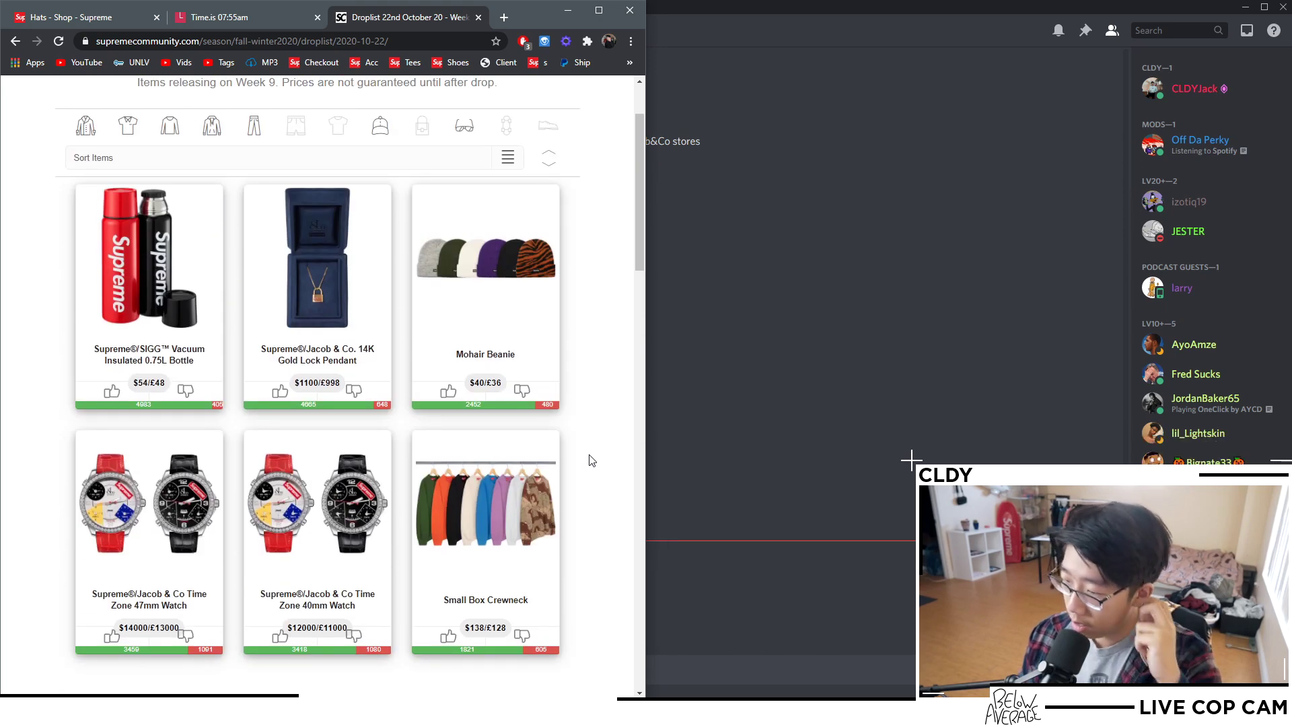
{"action": "left_click", "coordinate": [434, 227]}
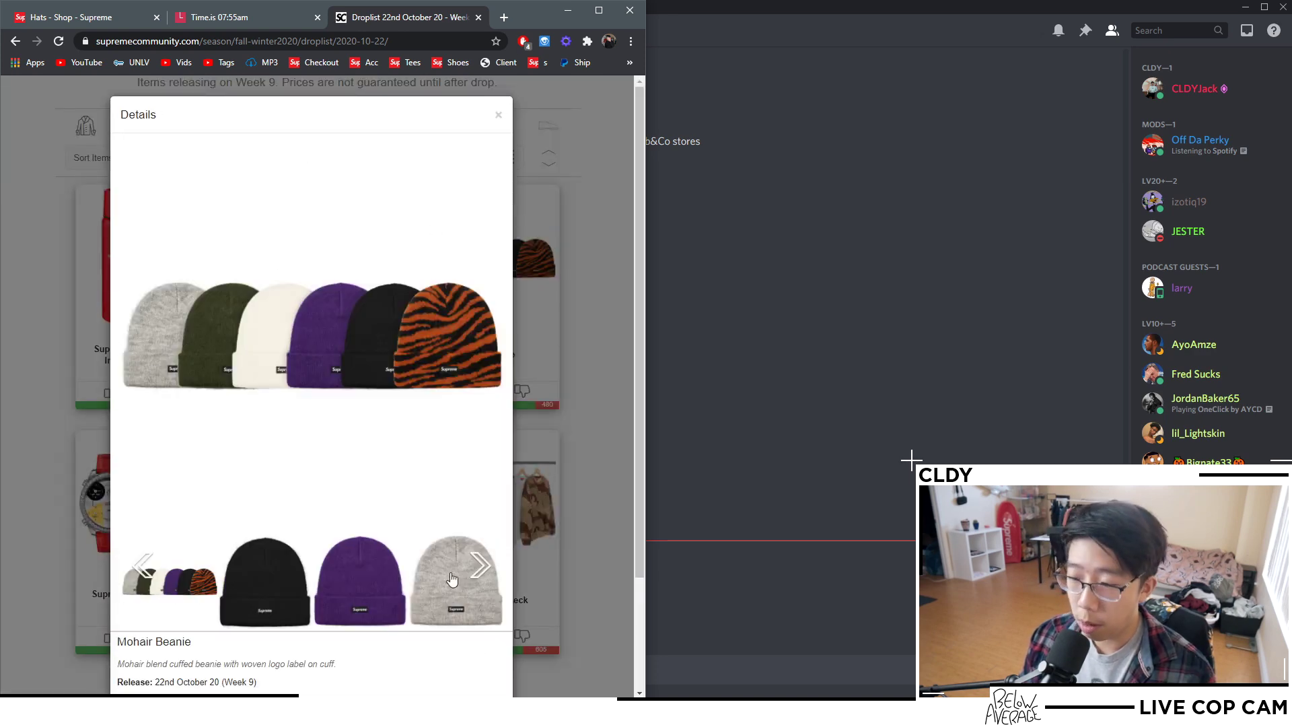
{"action": "left_click", "coordinate": [452, 579]}
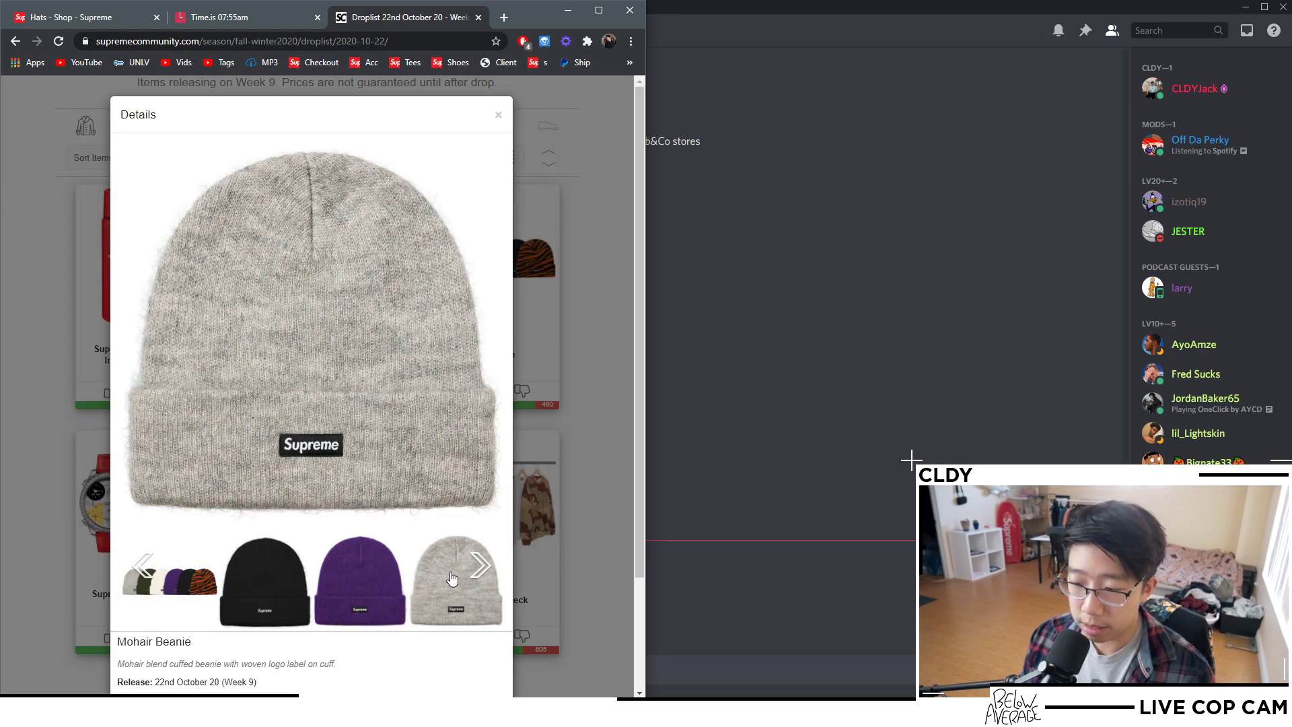
{"action": "left_click", "coordinate": [203, 577]}
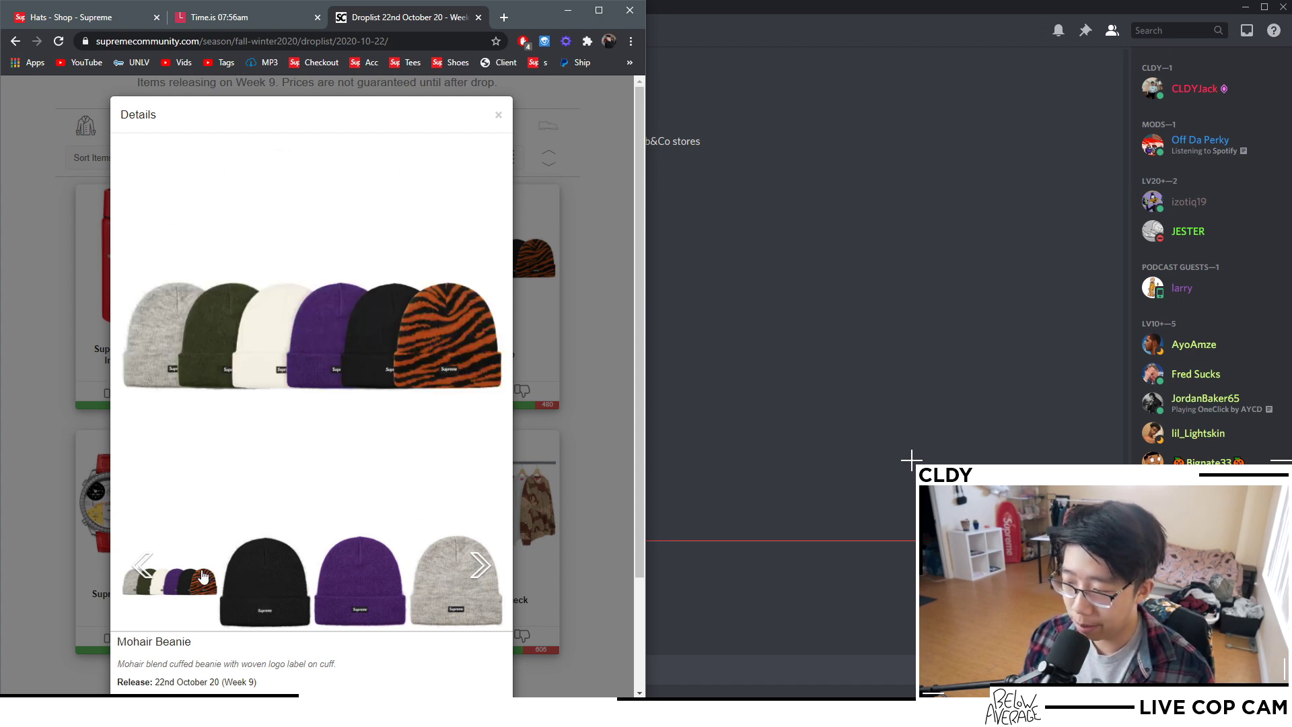
{"action": "left_click", "coordinate": [479, 565]}
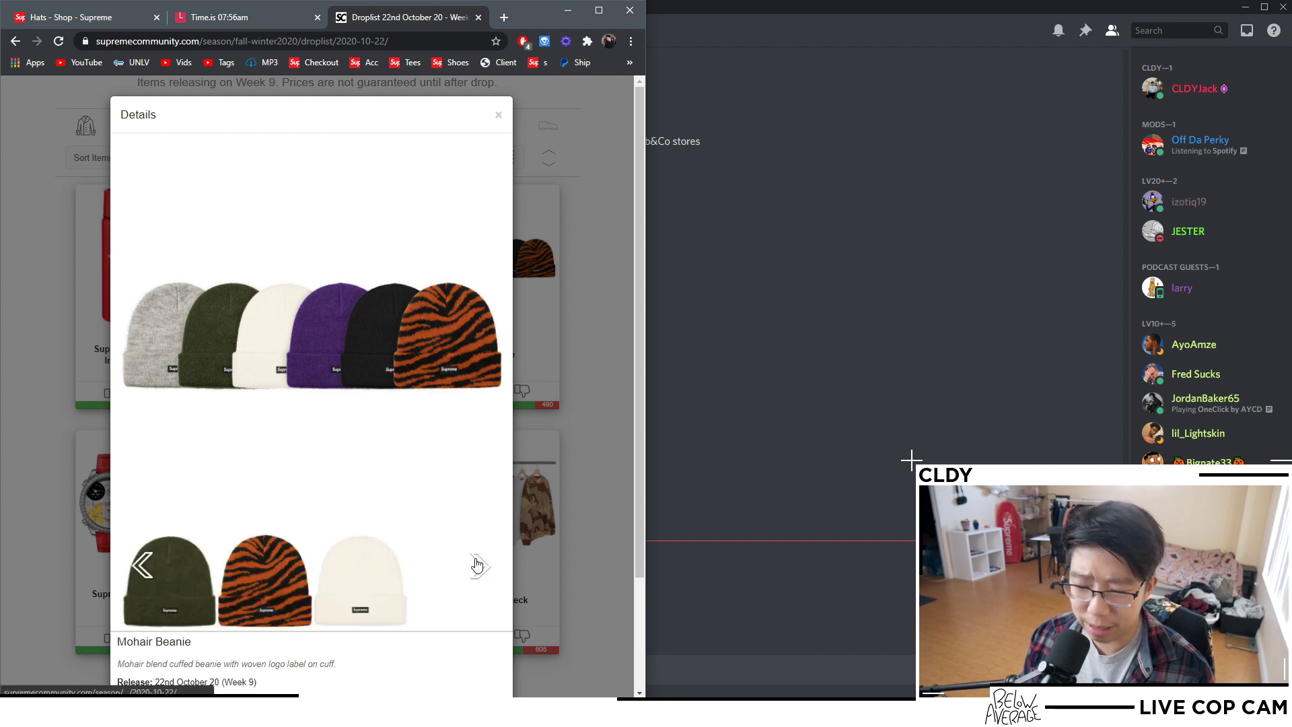
{"action": "left_click", "coordinate": [142, 566]}
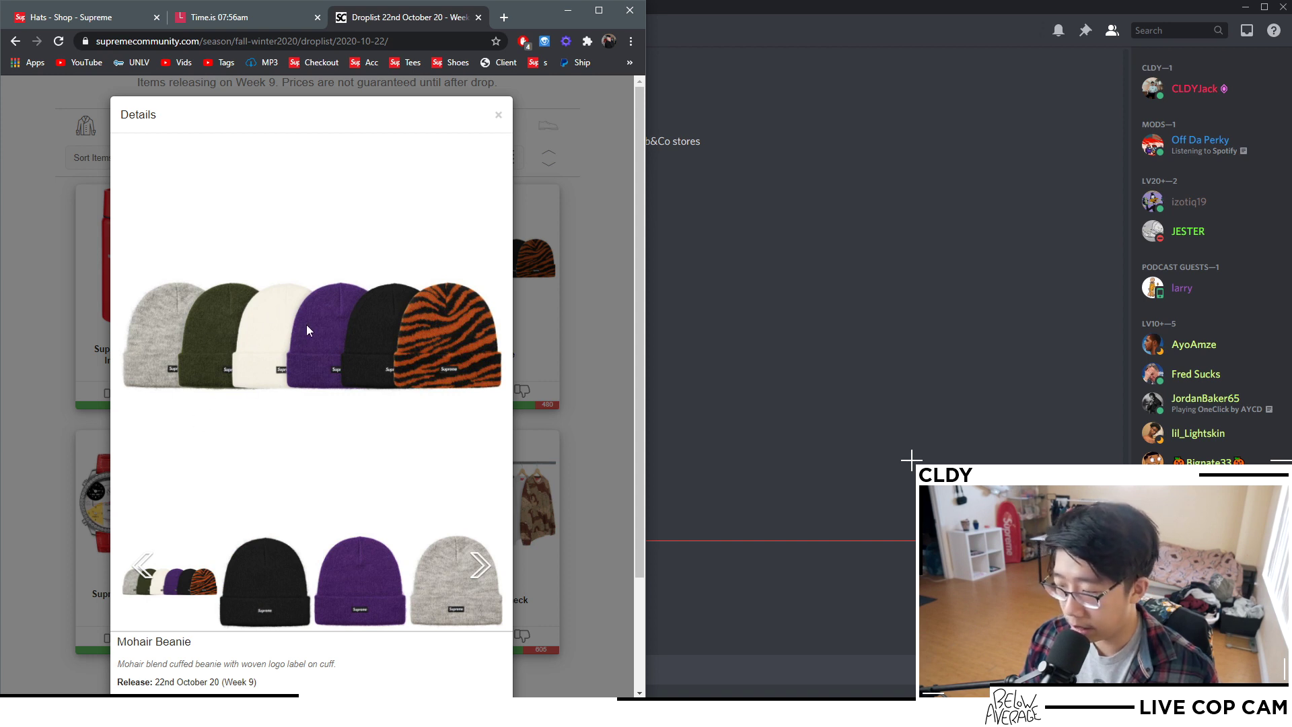
{"action": "left_click", "coordinate": [488, 565]}
{"action": "left_click", "coordinate": [61, 289]}
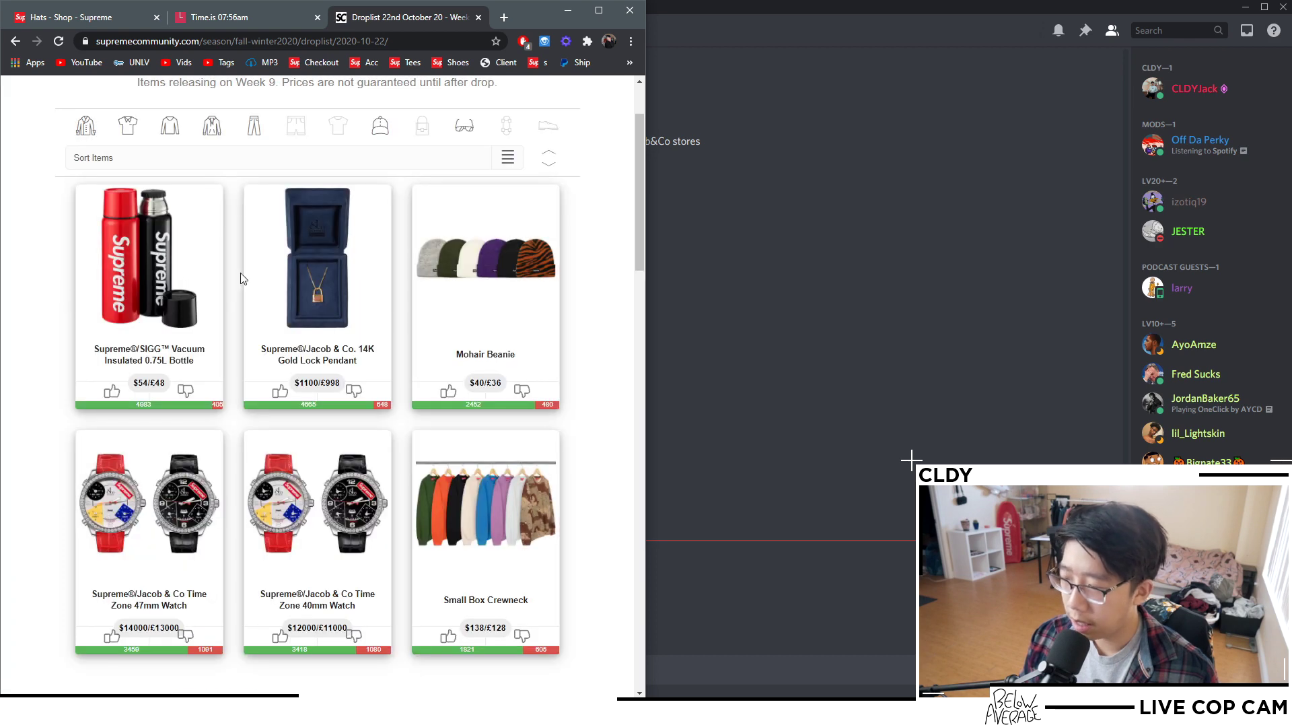
Reopen the Mohair Beanie details and glance at the Discord chat.
{"action": "left_click", "coordinate": [460, 341]}
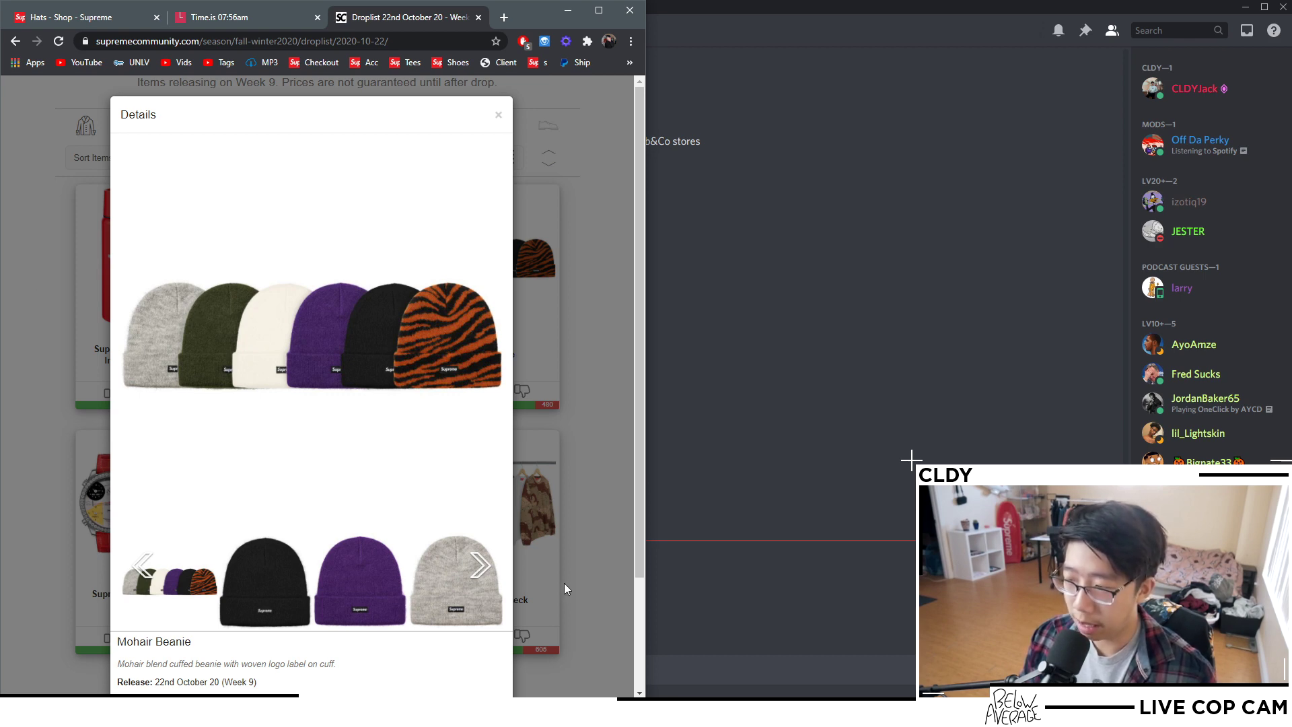
{"action": "key", "text": "alt+Tab"}
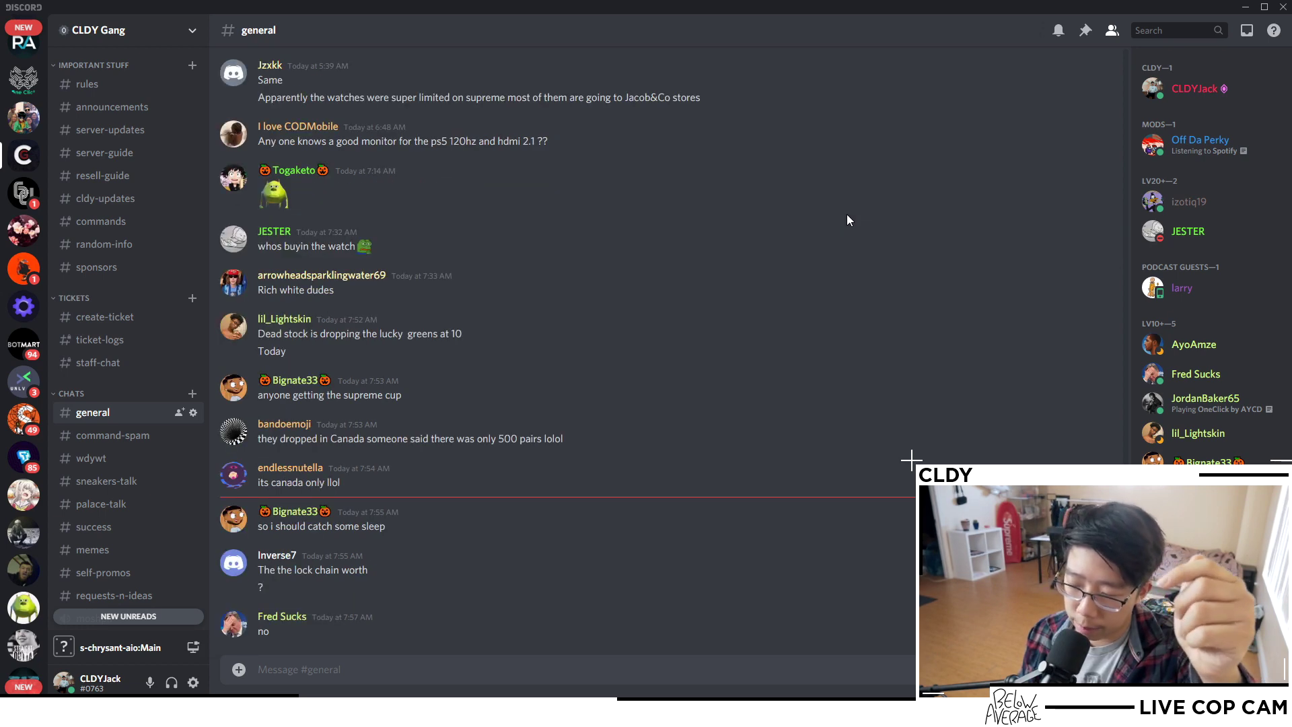
{"action": "key", "text": "alt+Tab"}
Back in Chrome, close the stray pendant details and open the site navigation menu.
{"action": "left_click", "coordinate": [301, 309]}
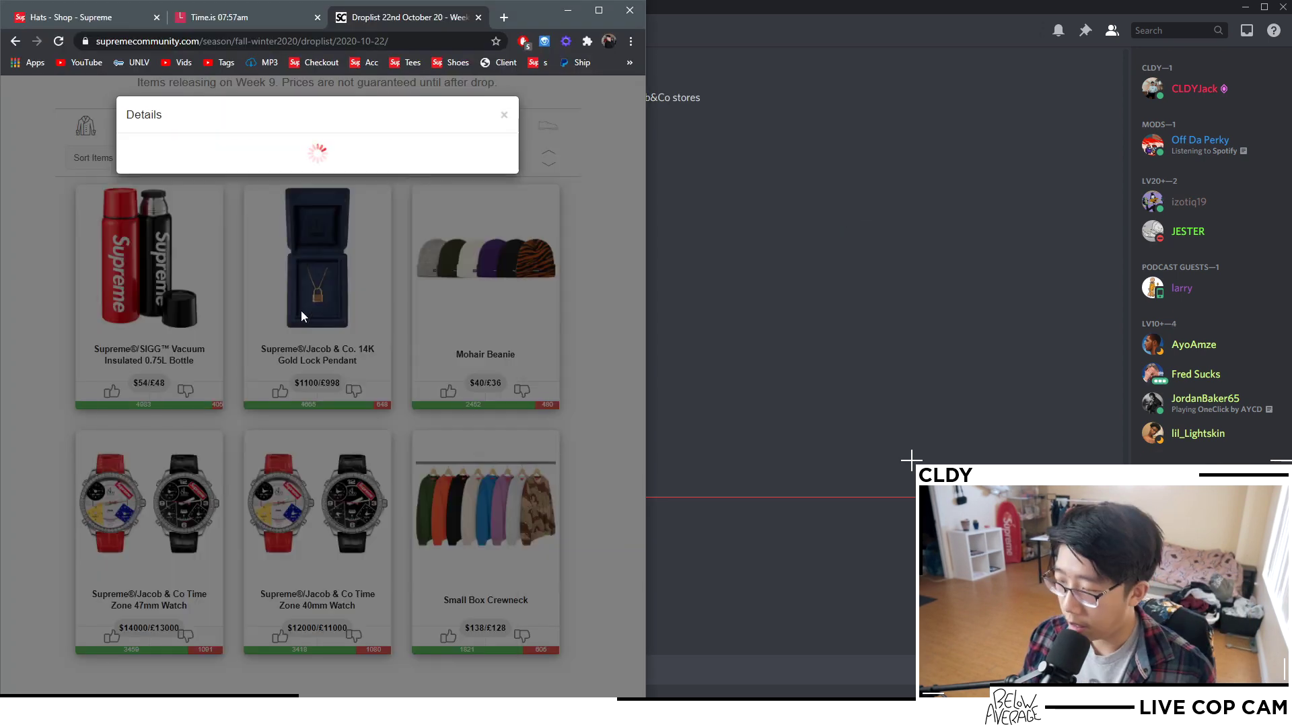
{"action": "left_click", "coordinate": [97, 481]}
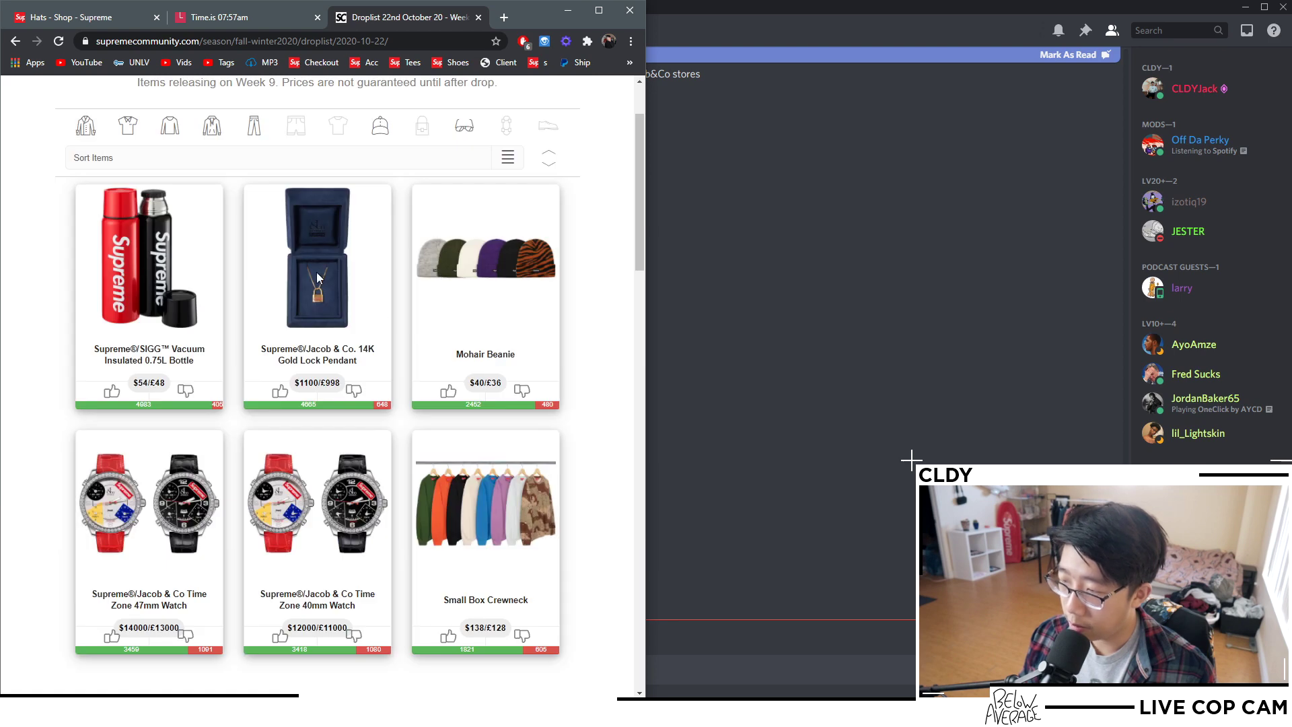
{"action": "scroll", "coordinate": [440, 274], "scroll_direction": "up", "scroll_amount": 2}
{"action": "left_click", "coordinate": [548, 94]}
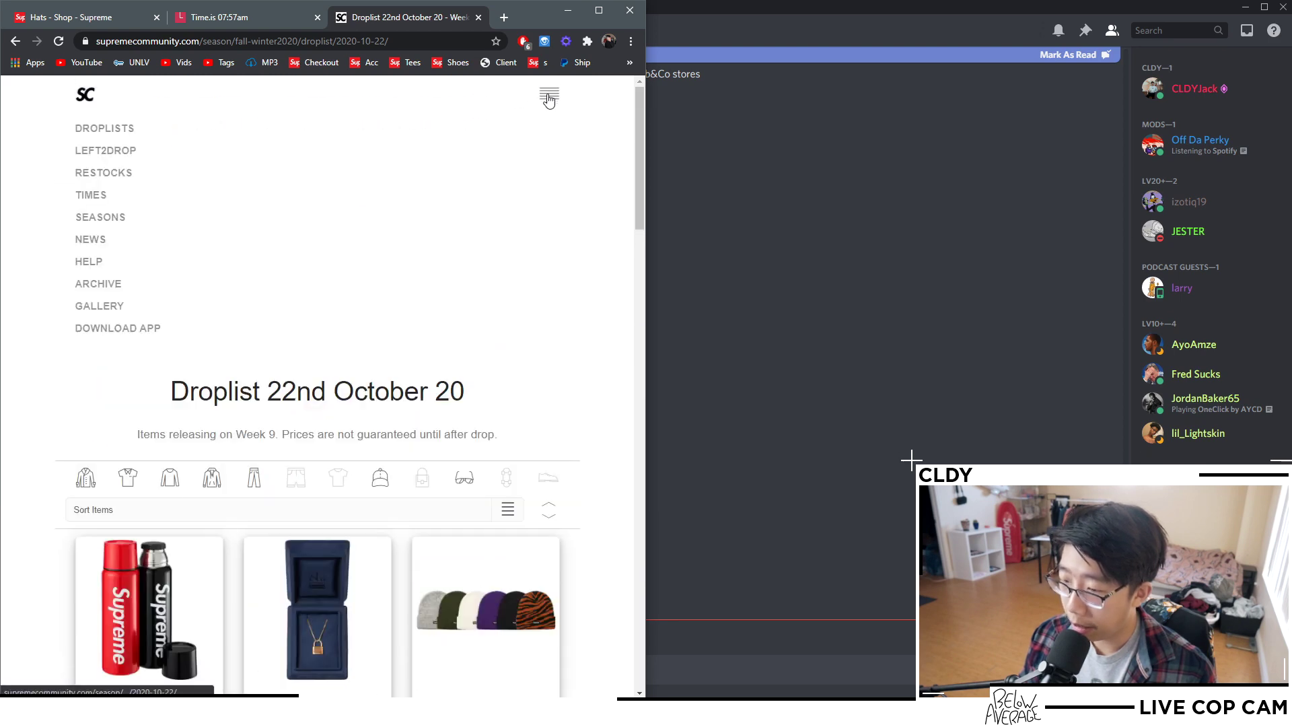
Open the latest EU sell-out times list for 2020-10-22 under Times.
{"action": "left_click", "coordinate": [87, 196]}
{"action": "left_click", "coordinate": [96, 235]}
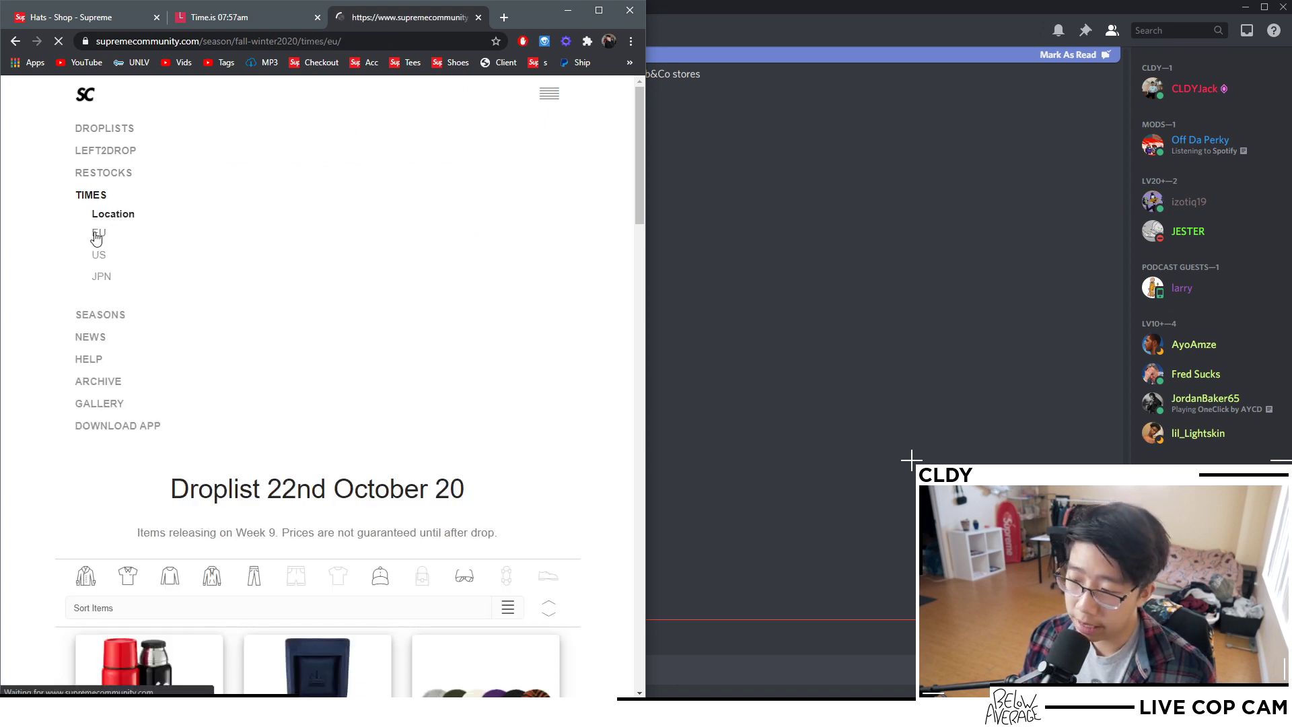
{"action": "left_click", "coordinate": [159, 280]}
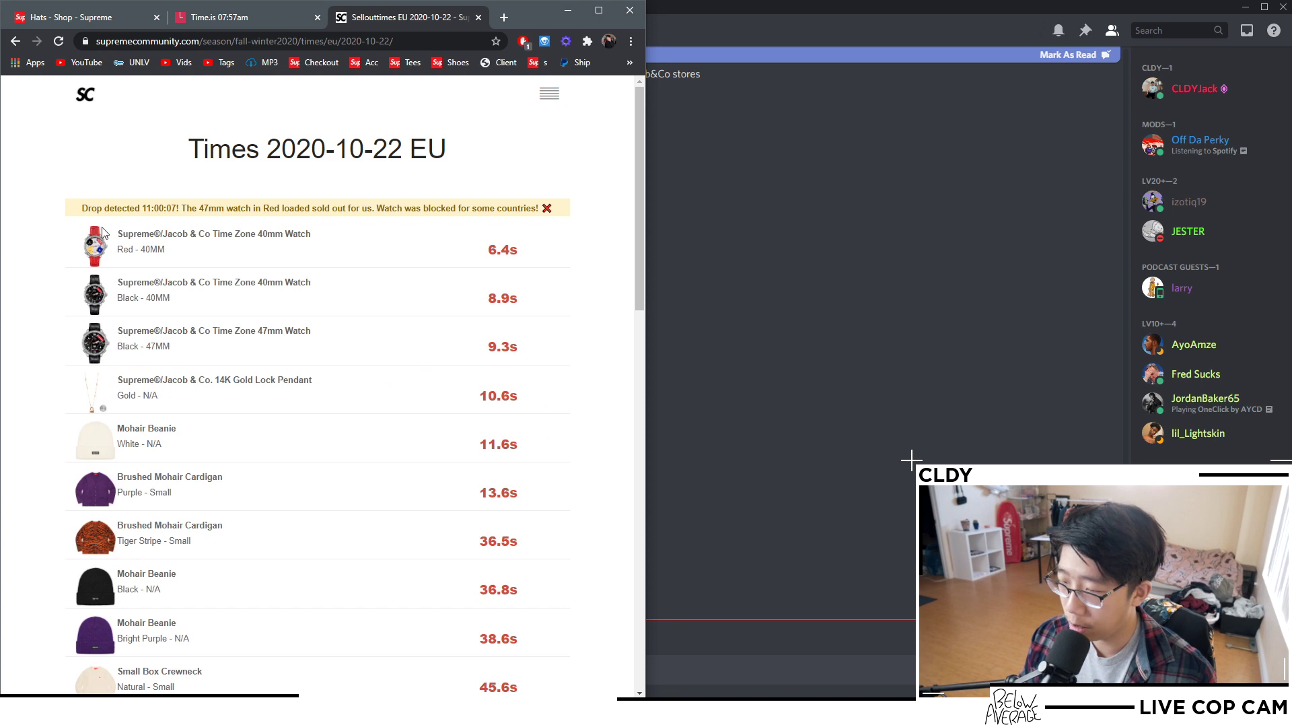
Scroll to the Mohair Beanie entries and highlight the Grey beanie's 64.8s sell-out time.
{"action": "scroll", "coordinate": [155, 303], "scroll_direction": "down", "scroll_amount": 1}
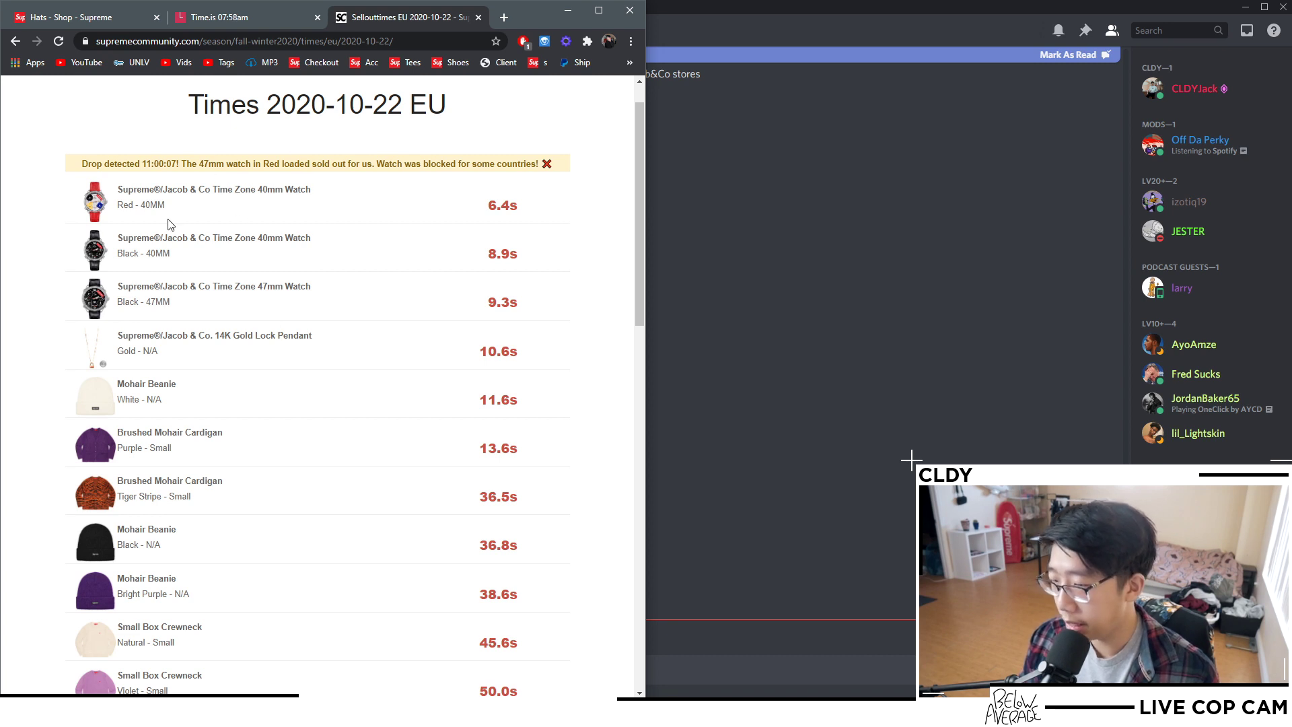
{"action": "scroll", "coordinate": [96, 273], "scroll_direction": "down", "scroll_amount": 2}
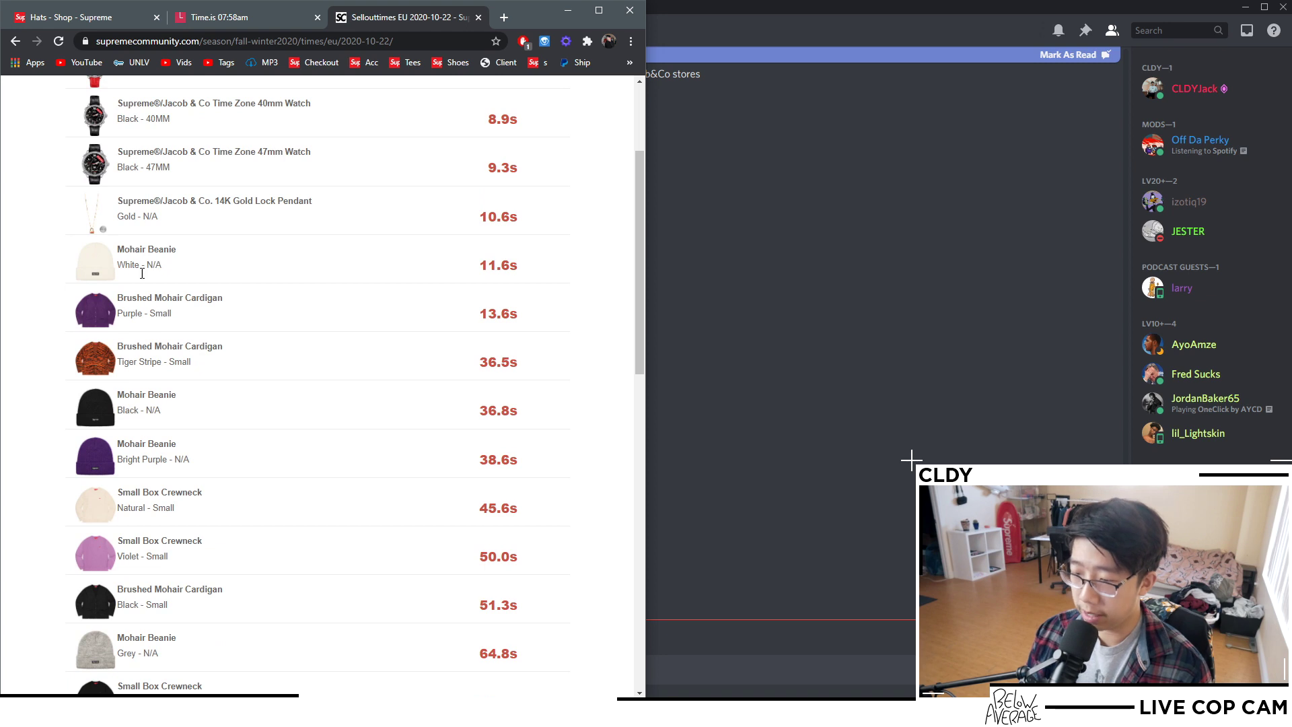
{"action": "scroll", "coordinate": [104, 407], "scroll_direction": "down", "scroll_amount": 1}
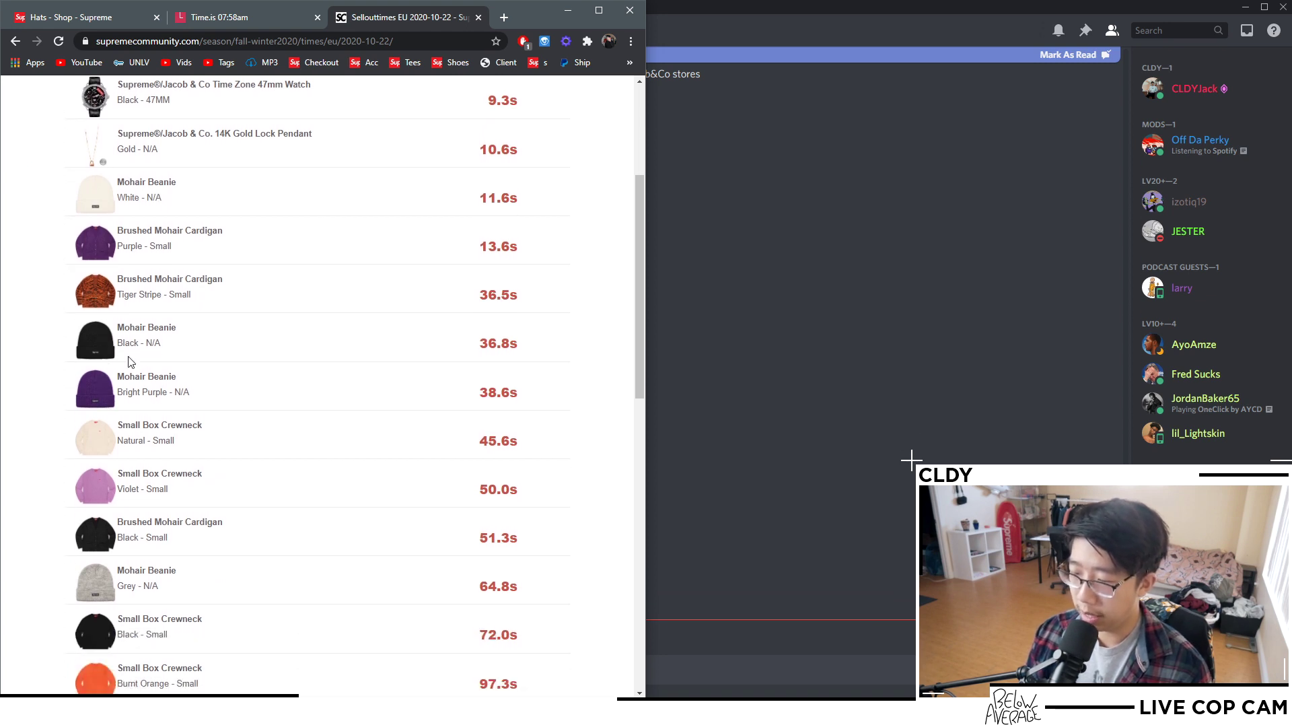
{"action": "scroll", "coordinate": [130, 361], "scroll_direction": "down", "scroll_amount": 3}
{"action": "double_click", "coordinate": [489, 379]}
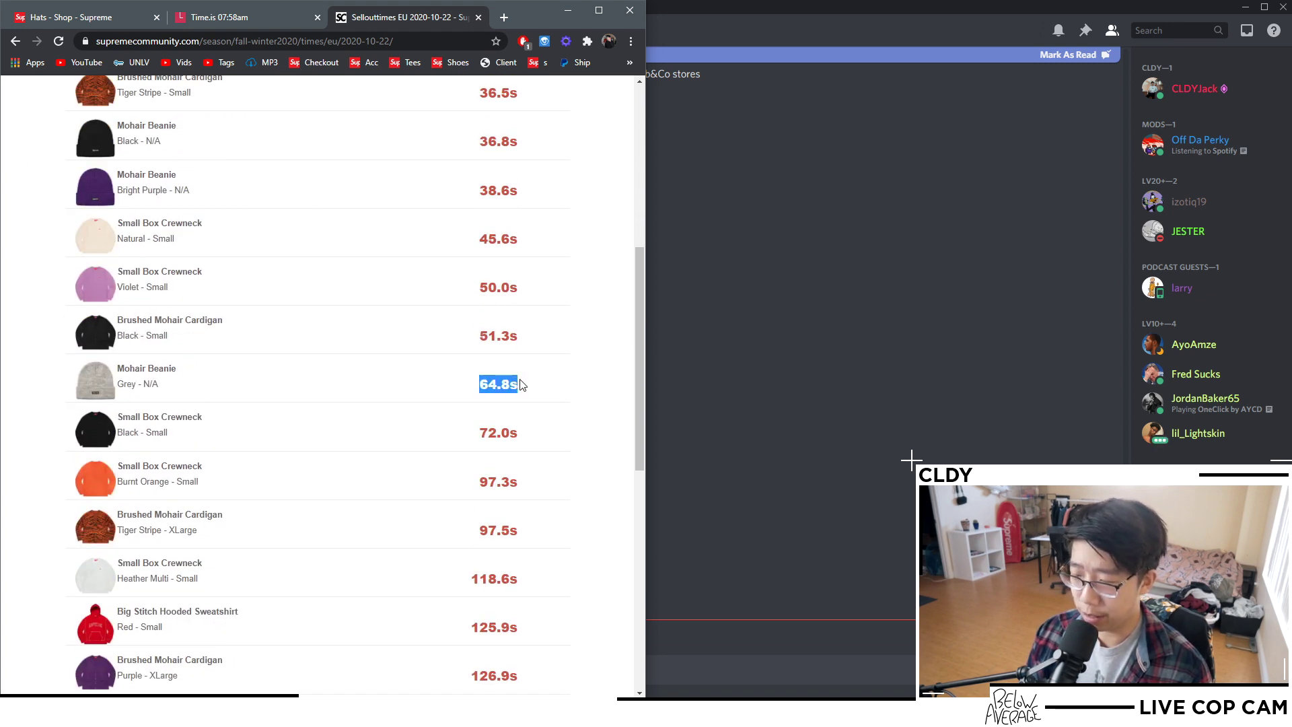
{"action": "left_click", "coordinate": [523, 385]}
{"action": "left_click_drag", "start_coordinate": [523, 386], "coordinate": [456, 390]}
{"action": "left_click", "coordinate": [193, 204]}
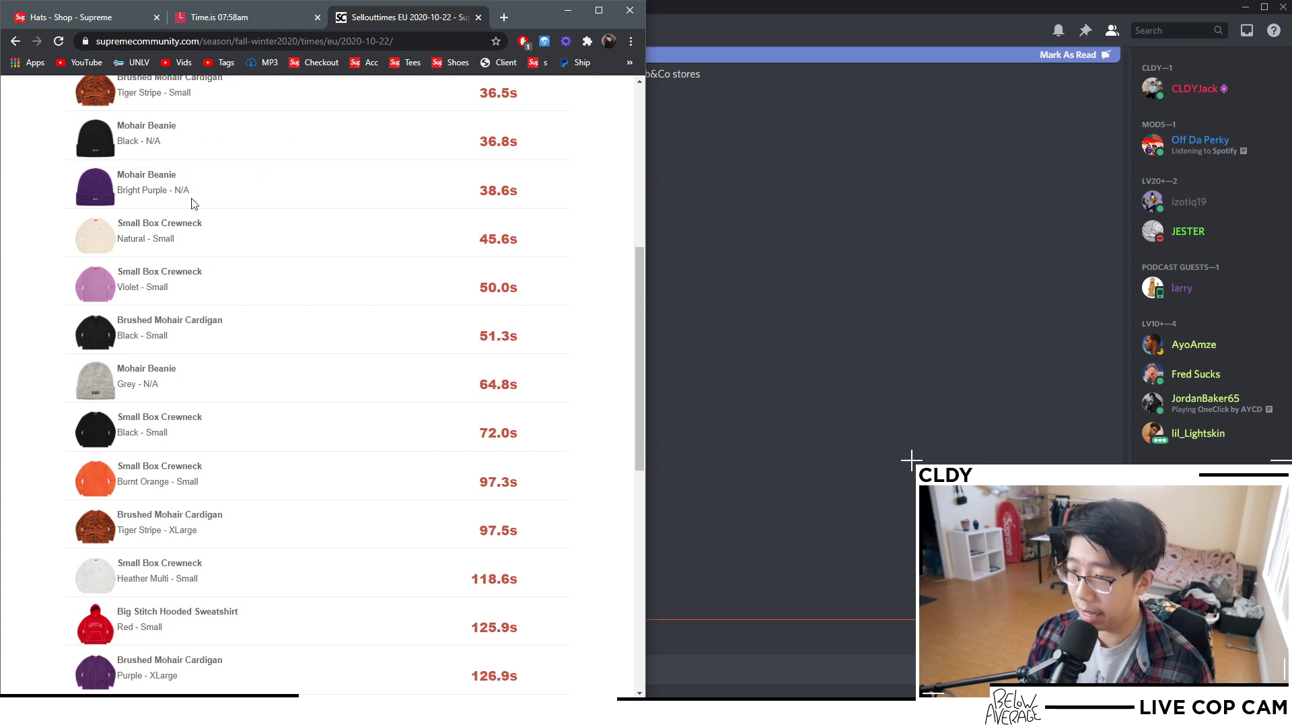
Close the EU sell-out times tab, leaving the Time.is clock at 07:59:45 am.
{"action": "left_click", "coordinate": [478, 18]}
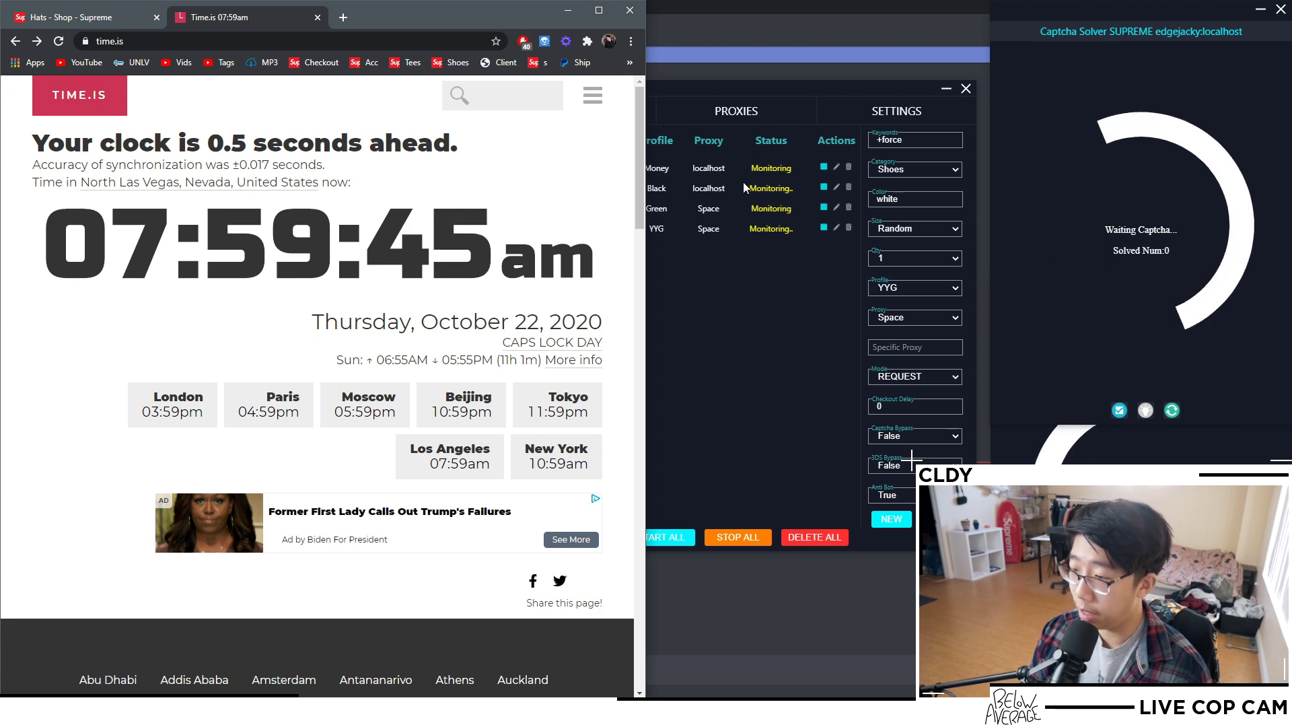
Switch to the Supreme hats shop, close Time.is, and refresh until the Mohair Beanies appear.
{"action": "left_click", "coordinate": [81, 17]}
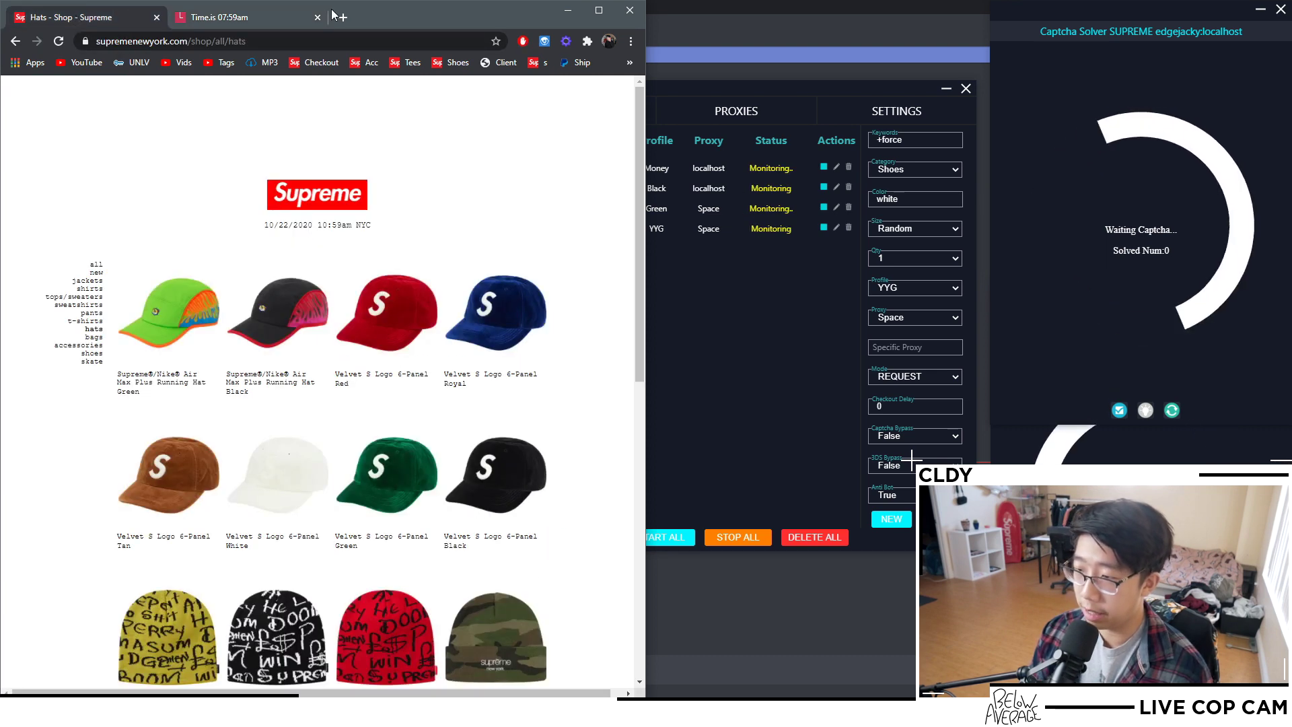
{"action": "left_click", "coordinate": [317, 18]}
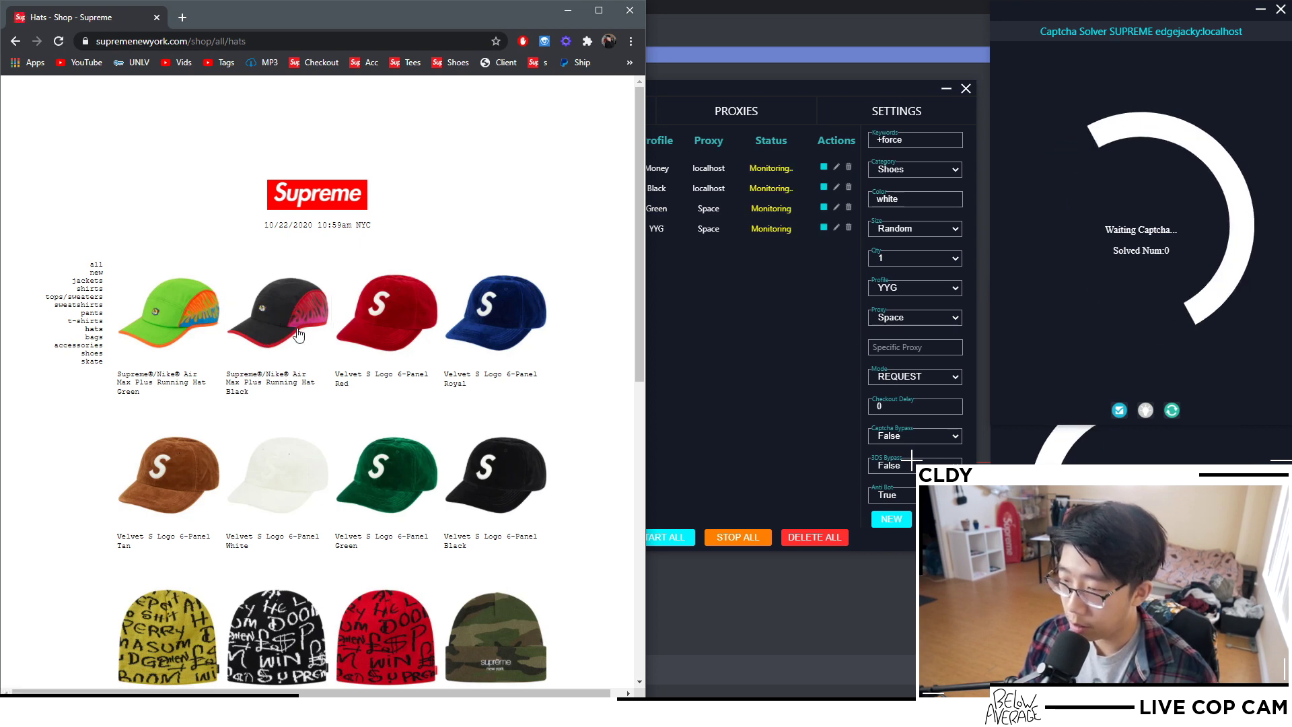
{"action": "key", "text": "F5"}
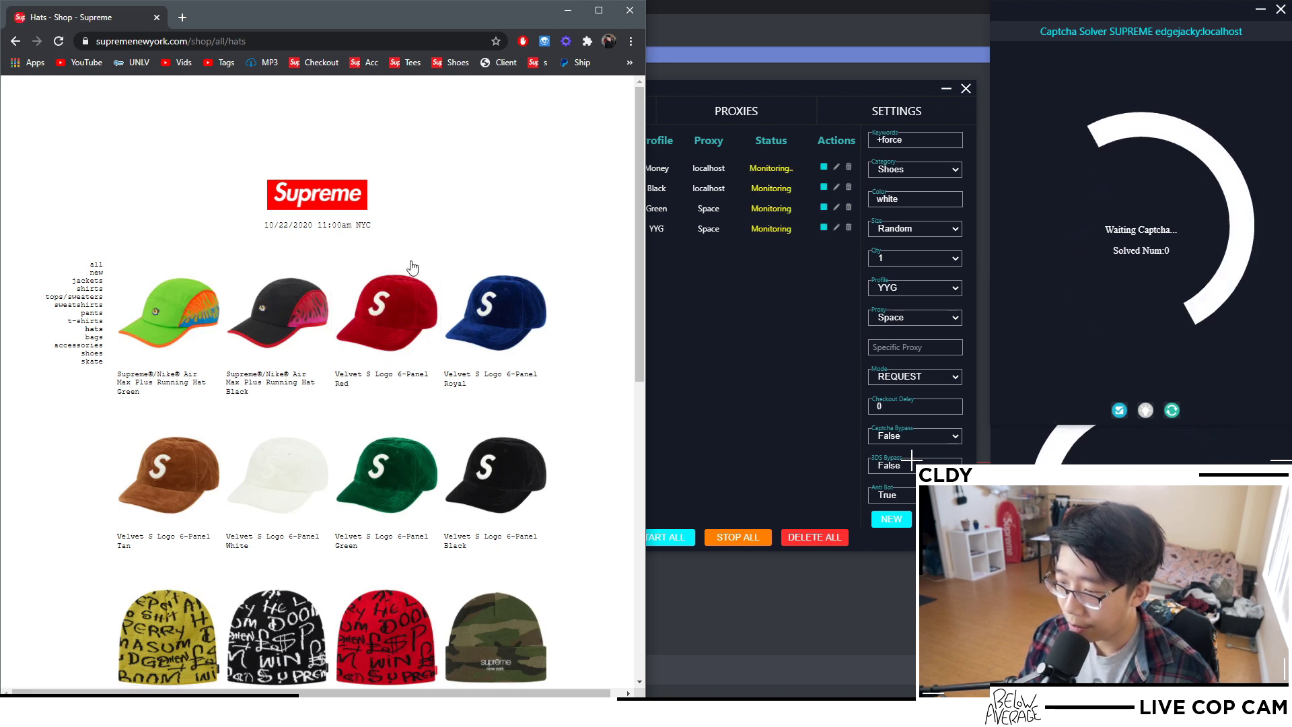
{"action": "key", "text": "F5"}
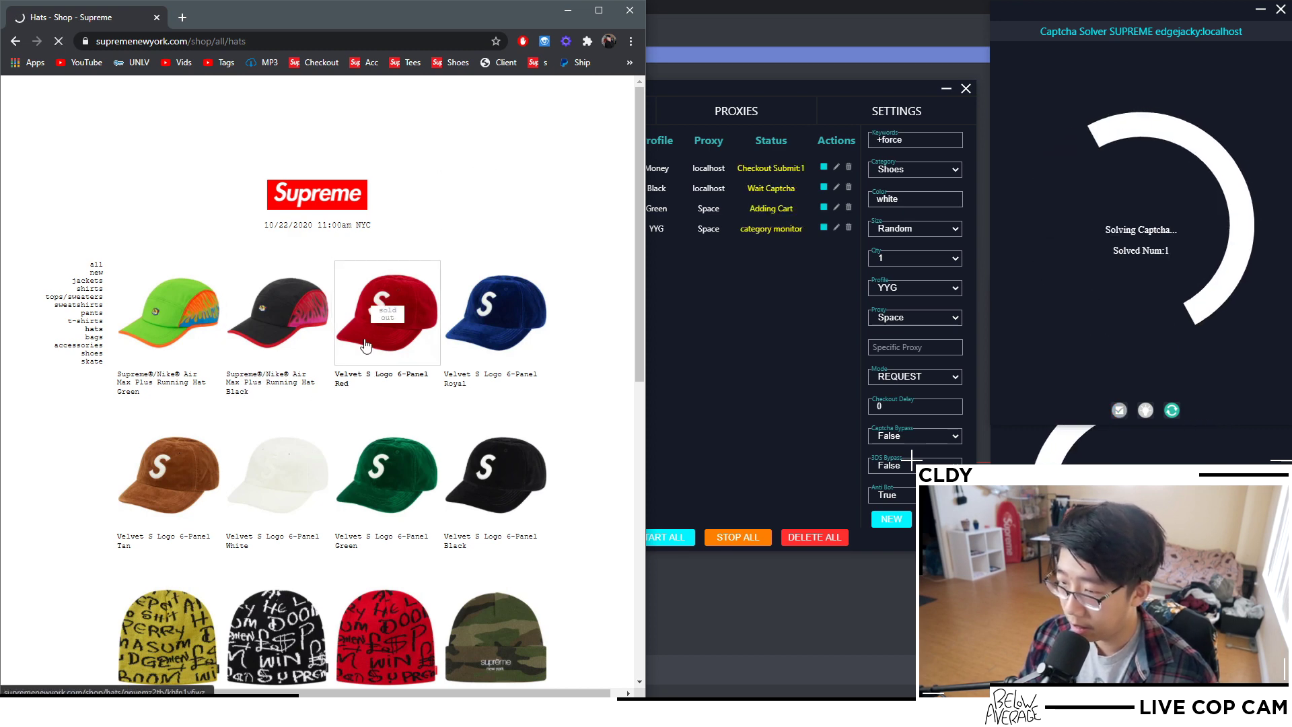
{"action": "scroll", "coordinate": [365, 345], "scroll_direction": "down", "scroll_amount": 4}
{"action": "scroll", "coordinate": [366, 345], "scroll_direction": "up", "scroll_amount": 4}
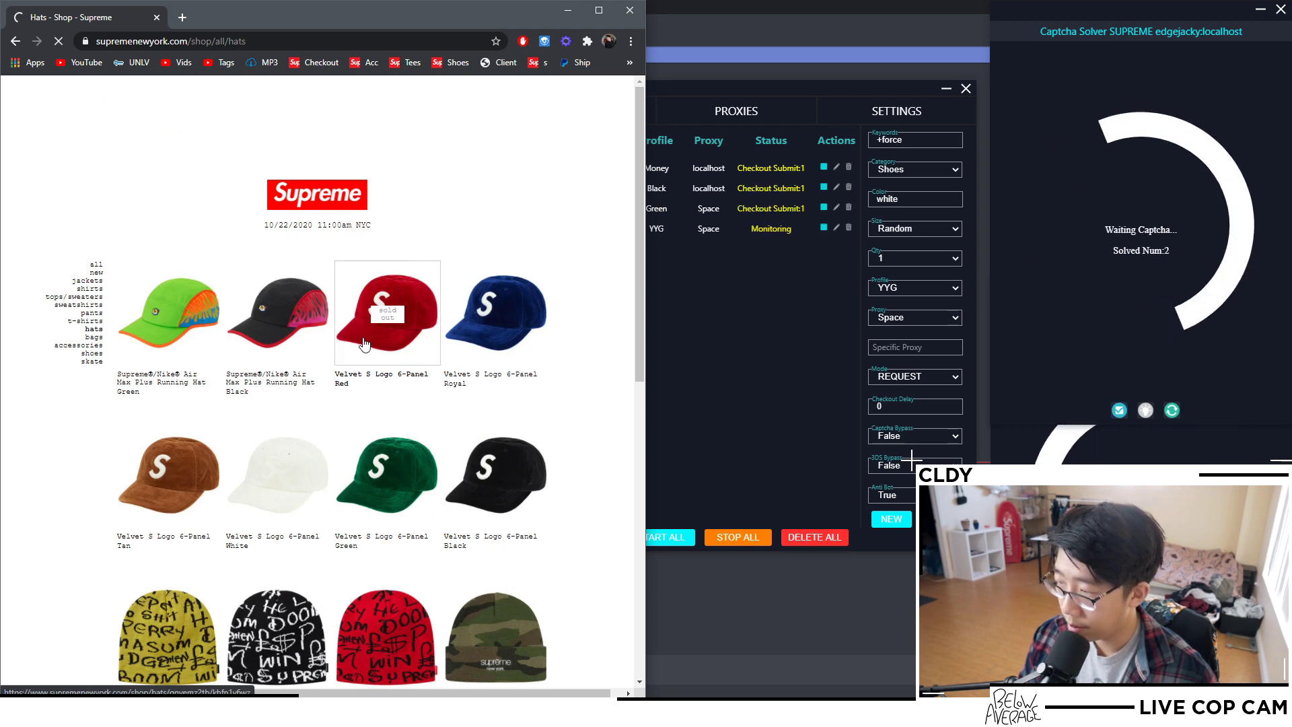
{"action": "scroll", "coordinate": [280, 392], "scroll_direction": "down", "scroll_amount": 12}
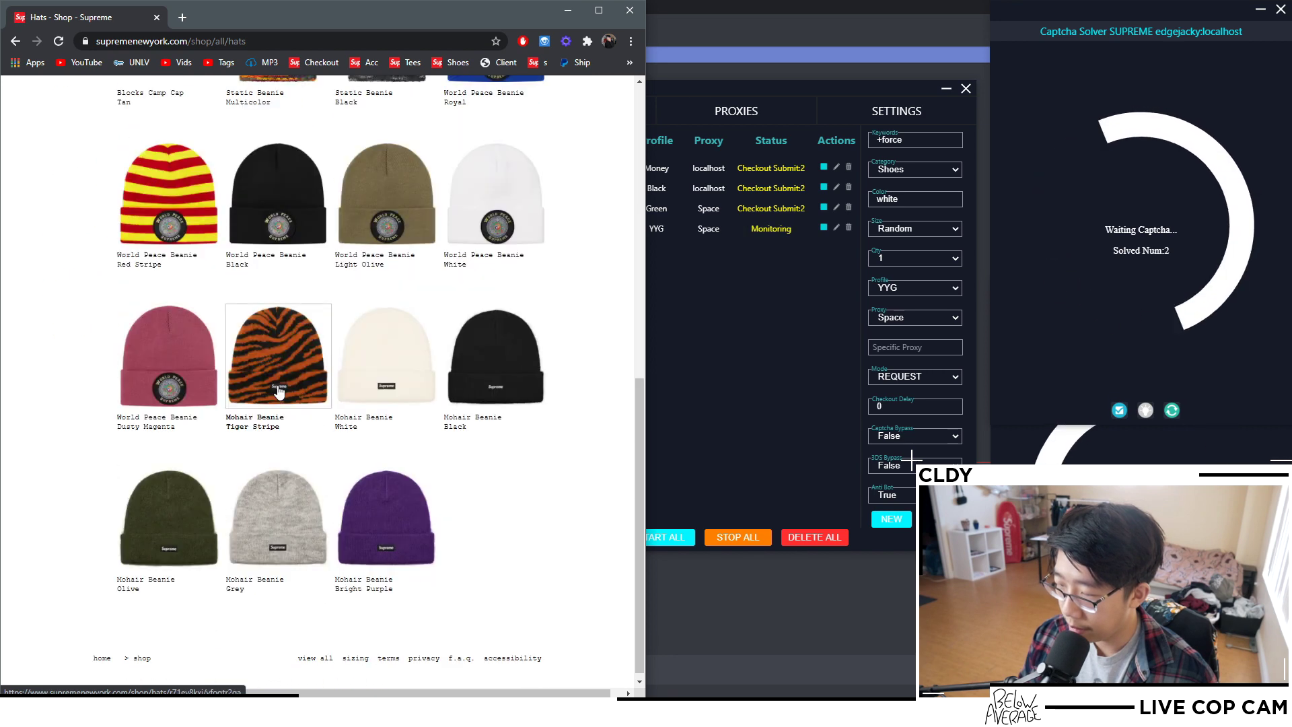
Open the Grey Mohair Beanie ($40) product page and attempt its checkout.
{"action": "left_click", "coordinate": [273, 520]}
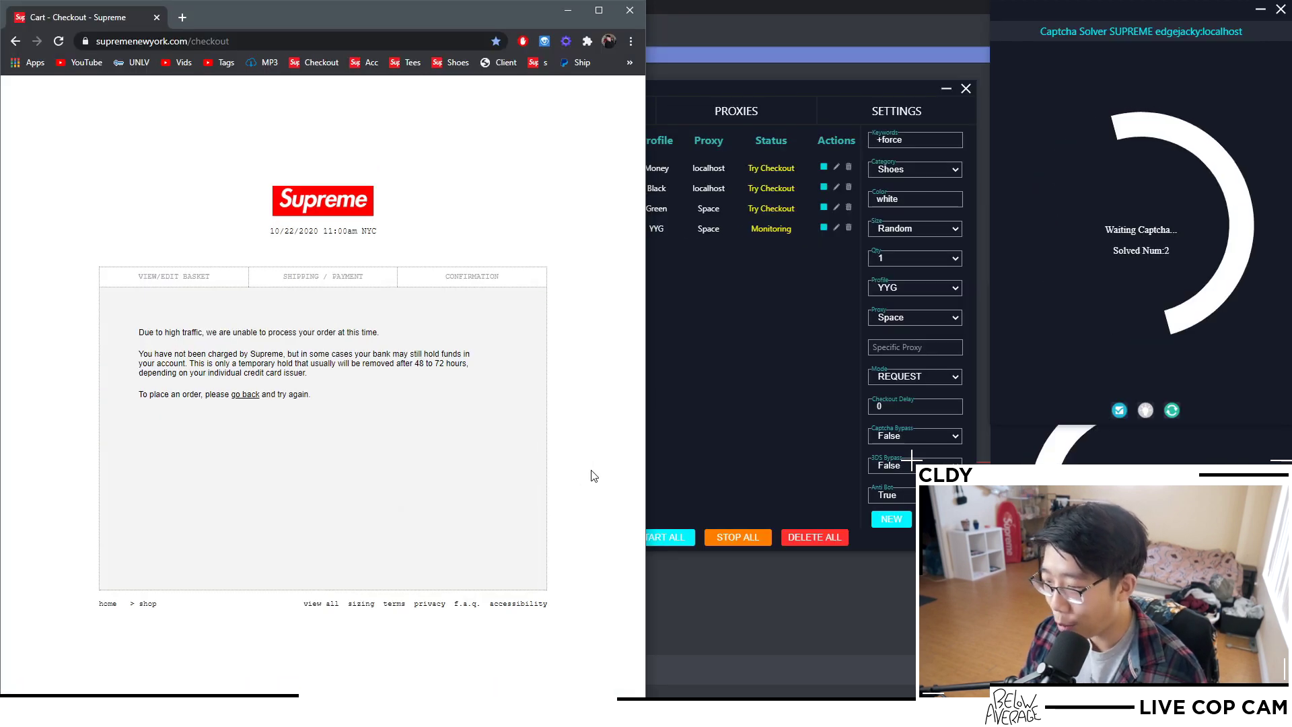
Remove the sold-out Grey beanie from the cart and return to Accessories > Hats beanies.
{"action": "left_click", "coordinate": [244, 401]}
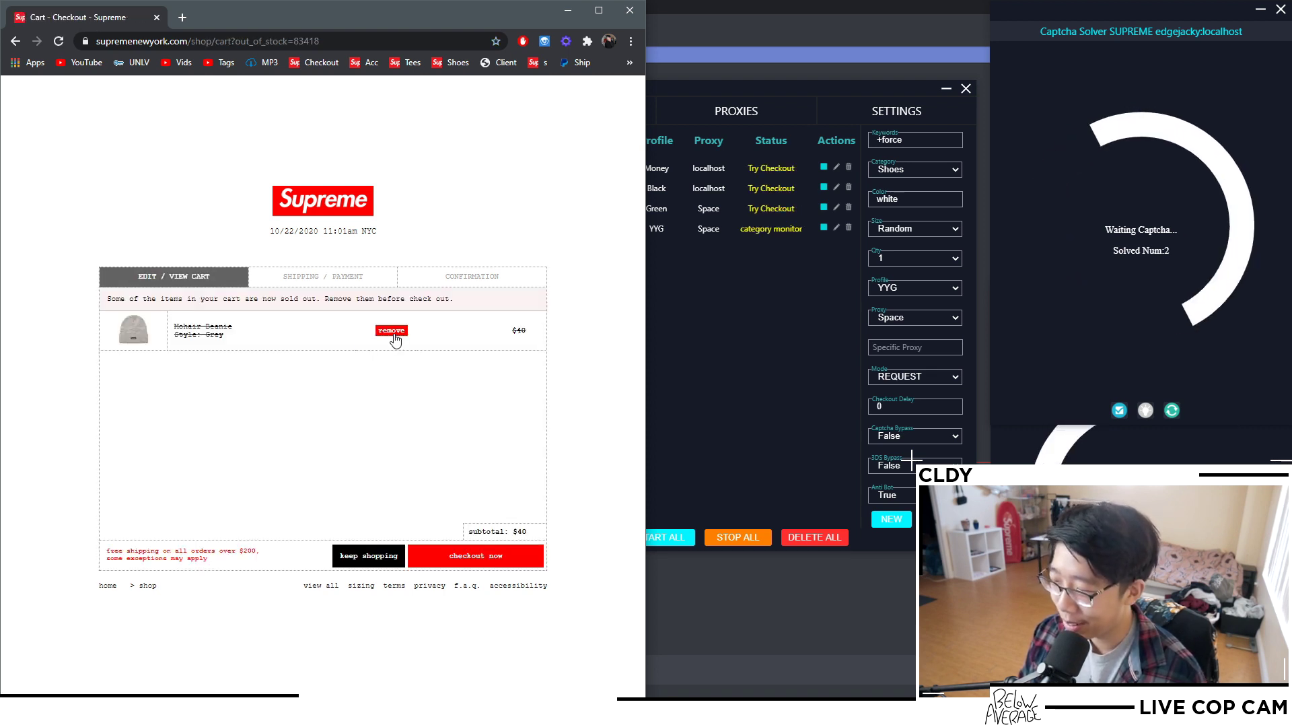
{"action": "left_click", "coordinate": [391, 330]}
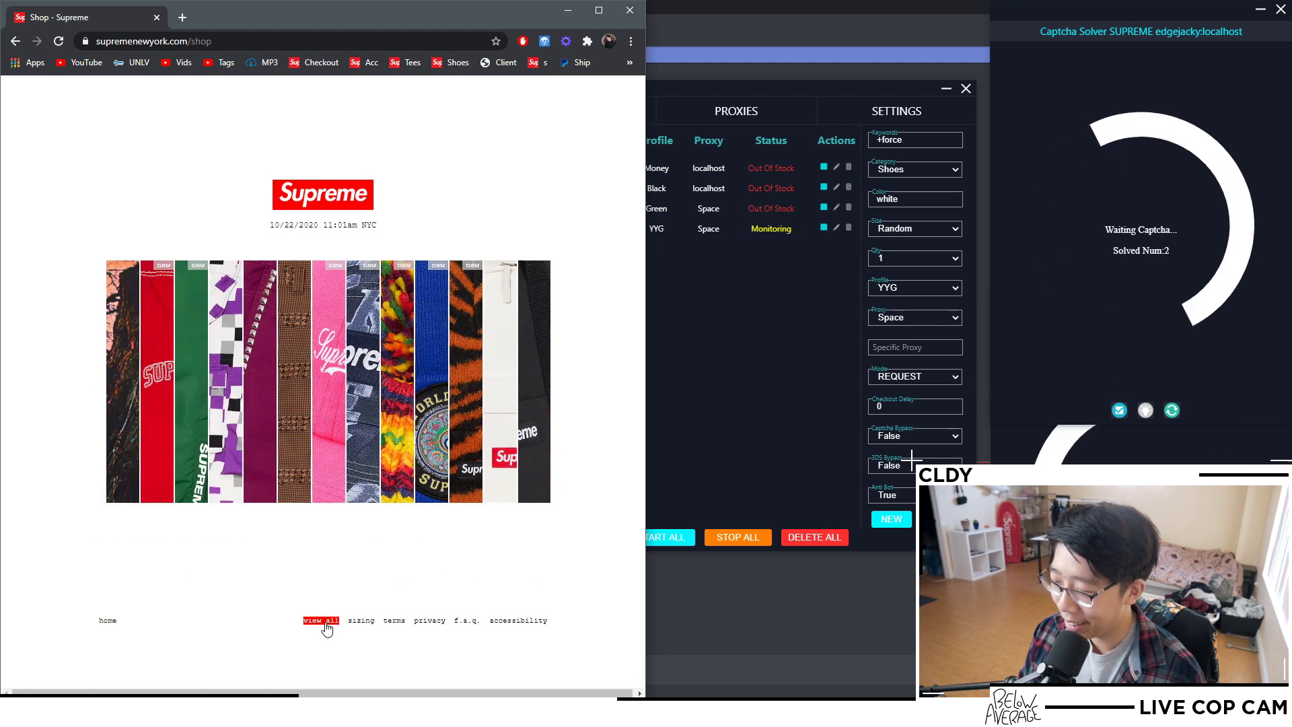
{"action": "left_click", "coordinate": [323, 621]}
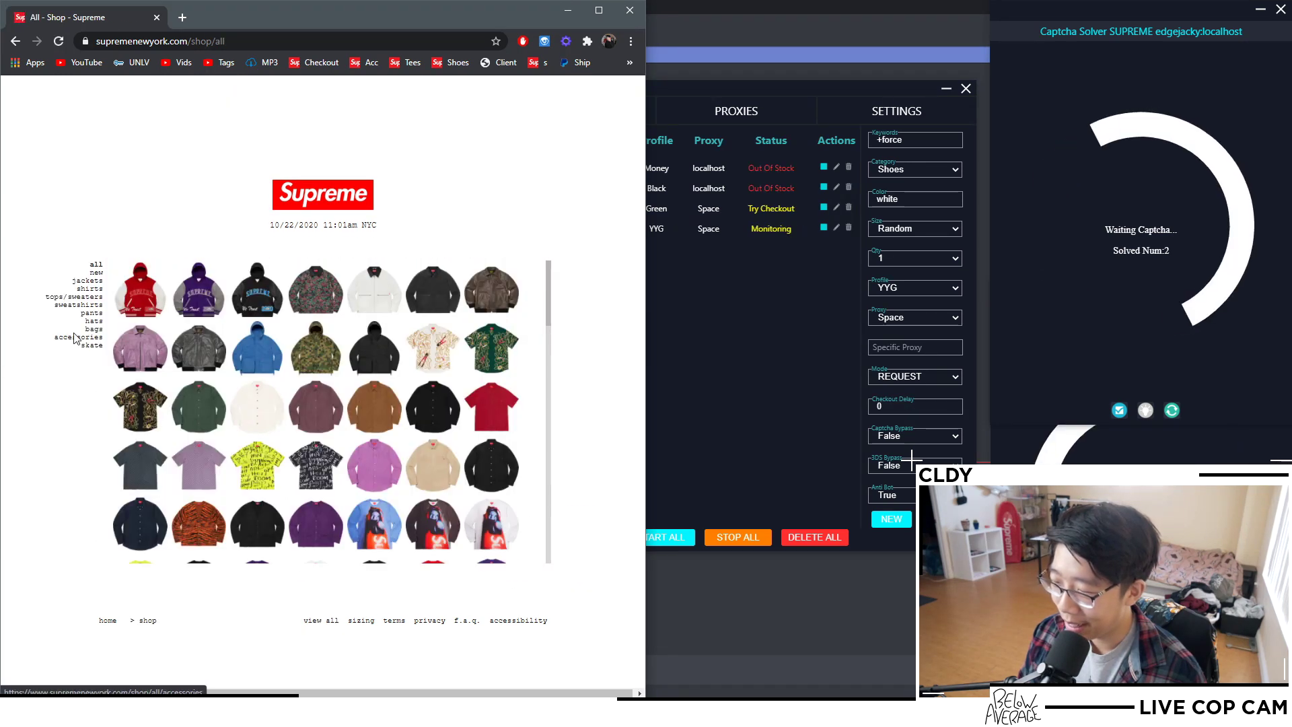
{"action": "left_click", "coordinate": [77, 340]}
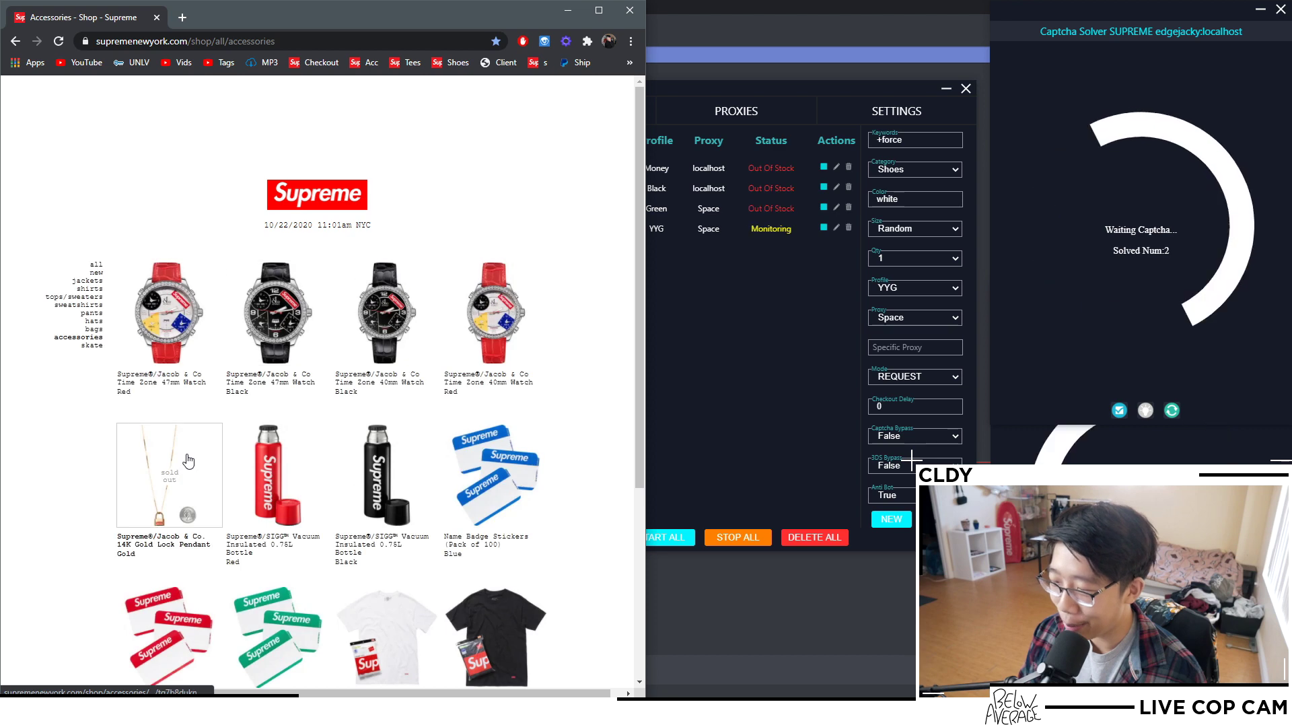
{"action": "left_click", "coordinate": [95, 322]}
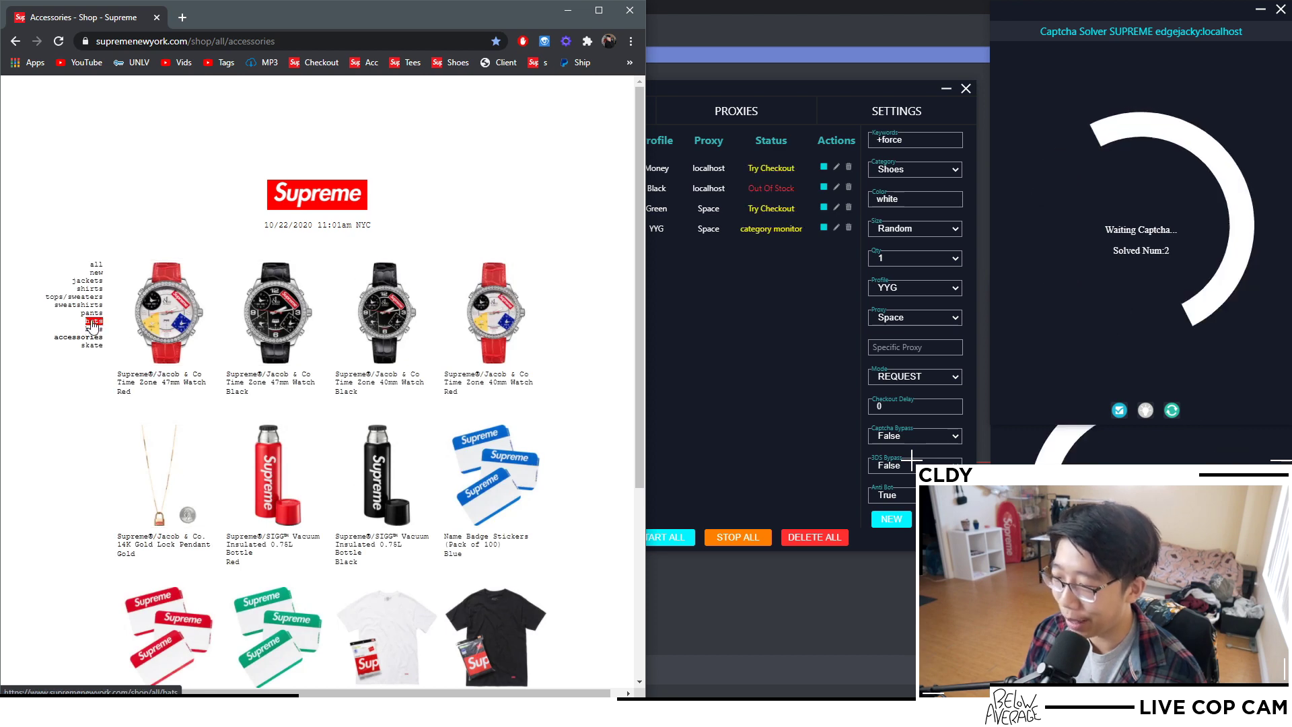
{"action": "scroll", "coordinate": [195, 474], "scroll_direction": "down", "scroll_amount": 10}
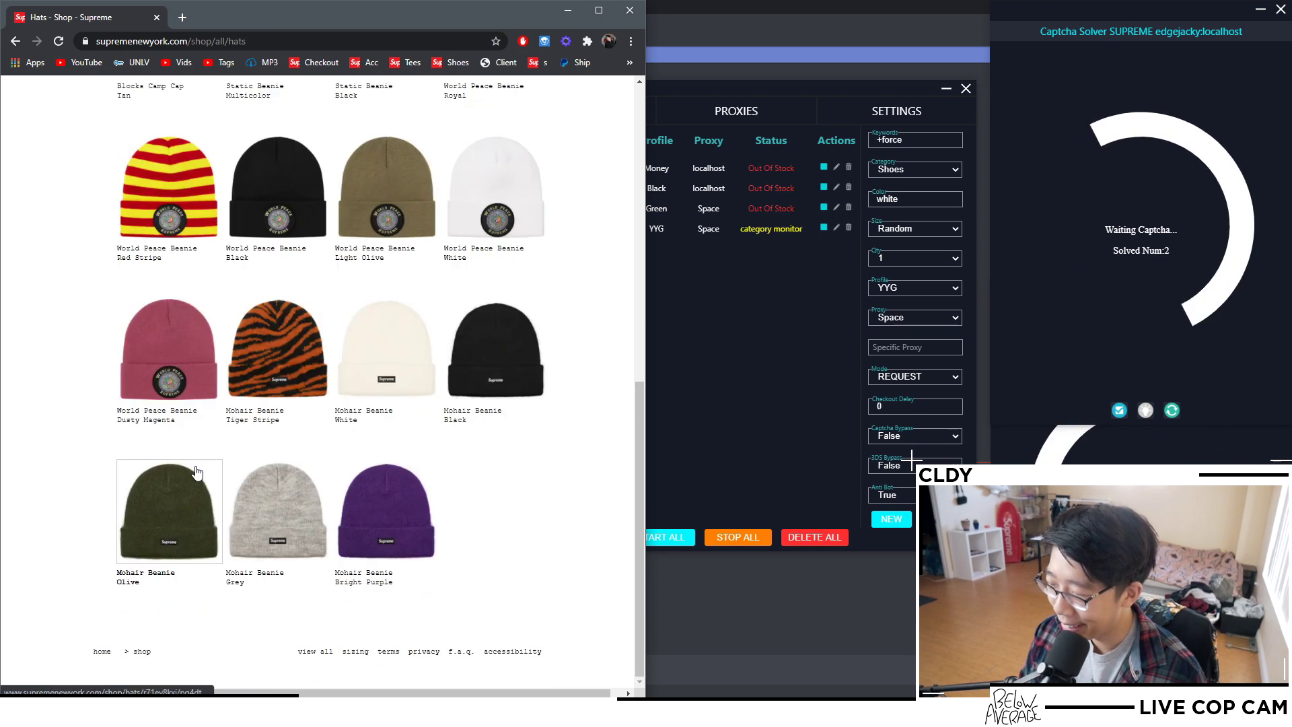
Check the Mohair Beanie's Tiger Stripe, White, Black, Olive and Grey swatches, ending on sold-out Grey.
{"action": "left_click", "coordinate": [265, 526]}
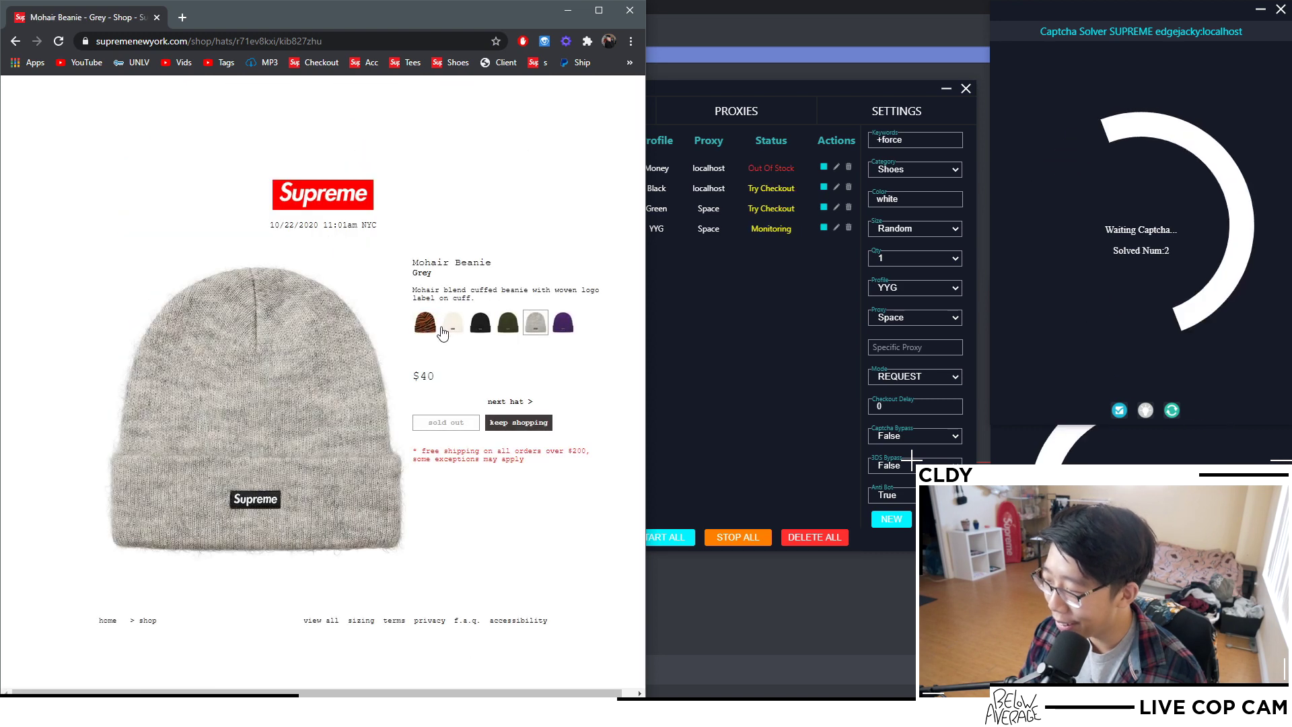
{"action": "left_click", "coordinate": [449, 324]}
{"action": "left_click", "coordinate": [479, 326]}
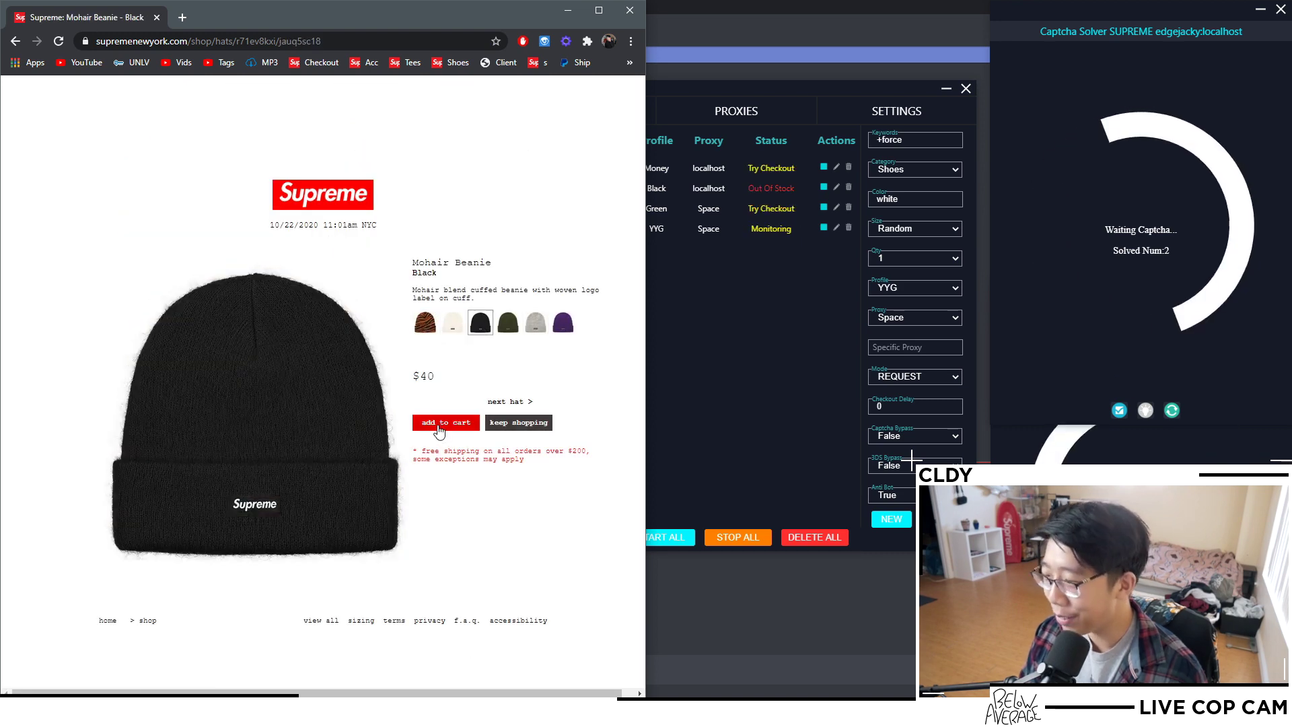
{"action": "left_click", "coordinate": [425, 323]}
{"action": "left_click", "coordinate": [452, 323]}
{"action": "left_click", "coordinate": [480, 323]}
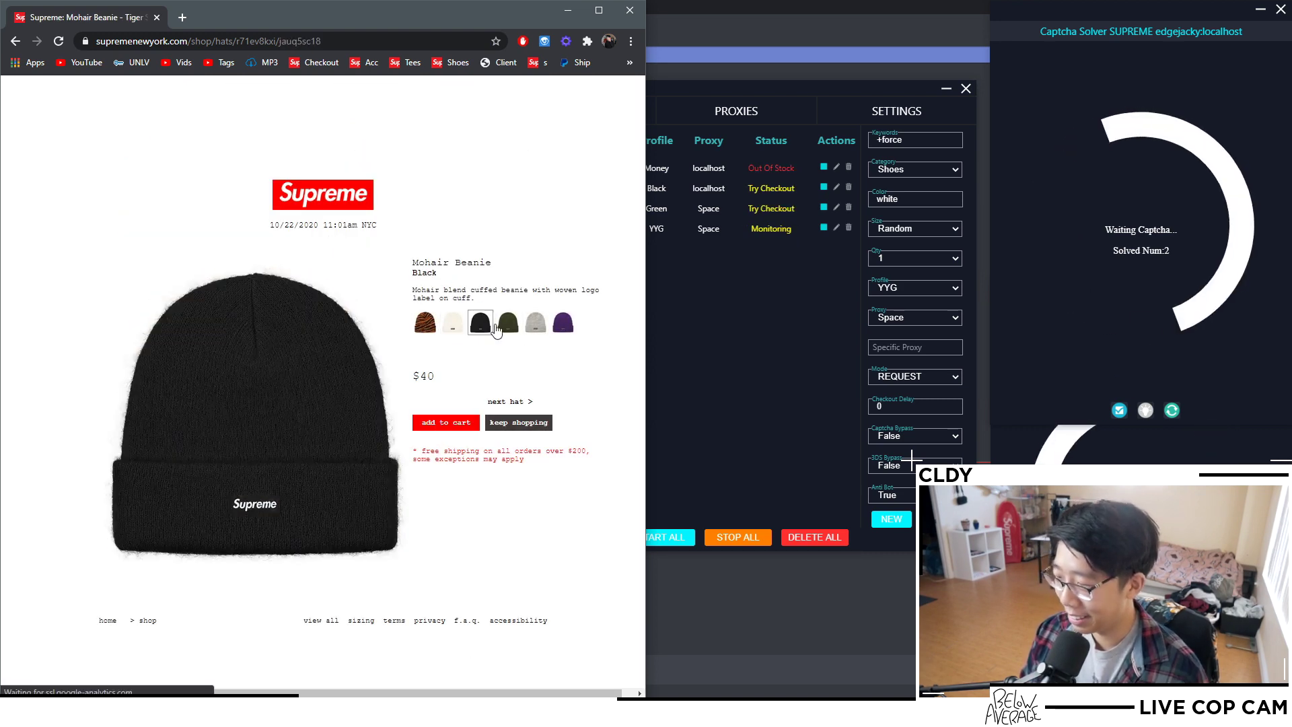
{"action": "left_click", "coordinate": [535, 323]}
{"action": "left_click", "coordinate": [509, 327]}
{"action": "left_click", "coordinate": [534, 326]}
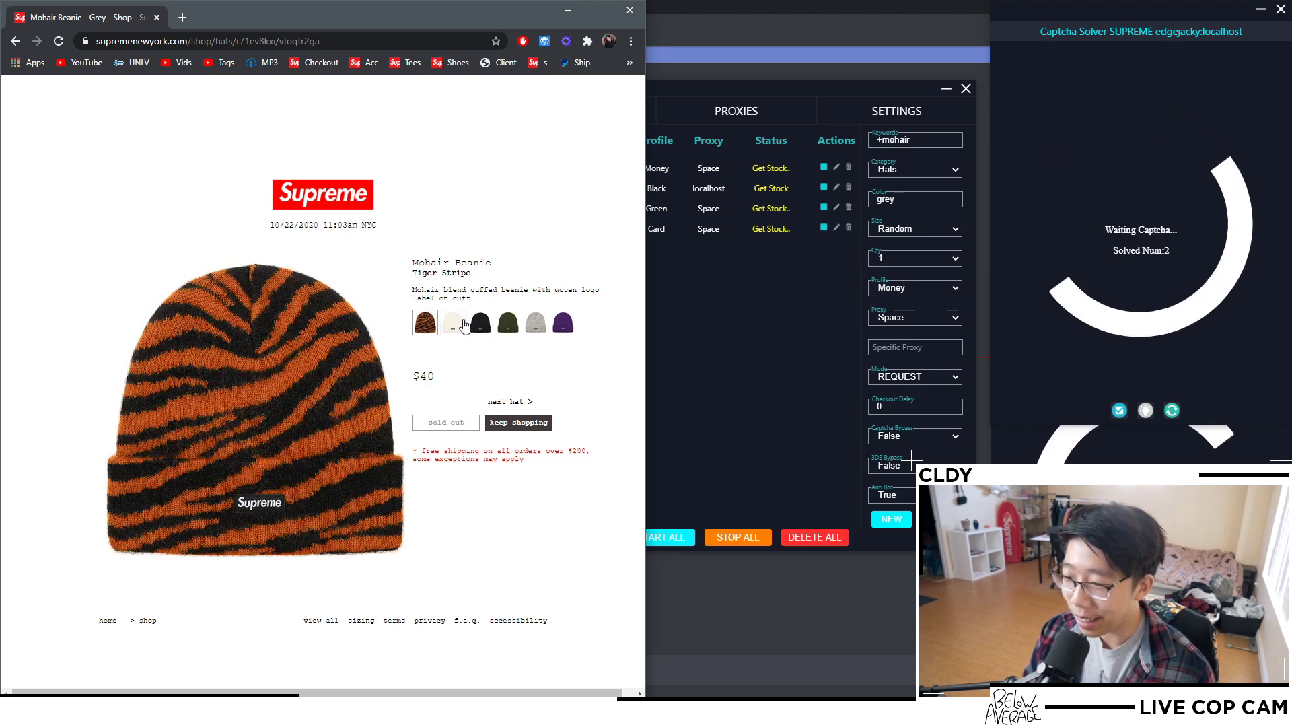
{"action": "left_click", "coordinate": [509, 325]}
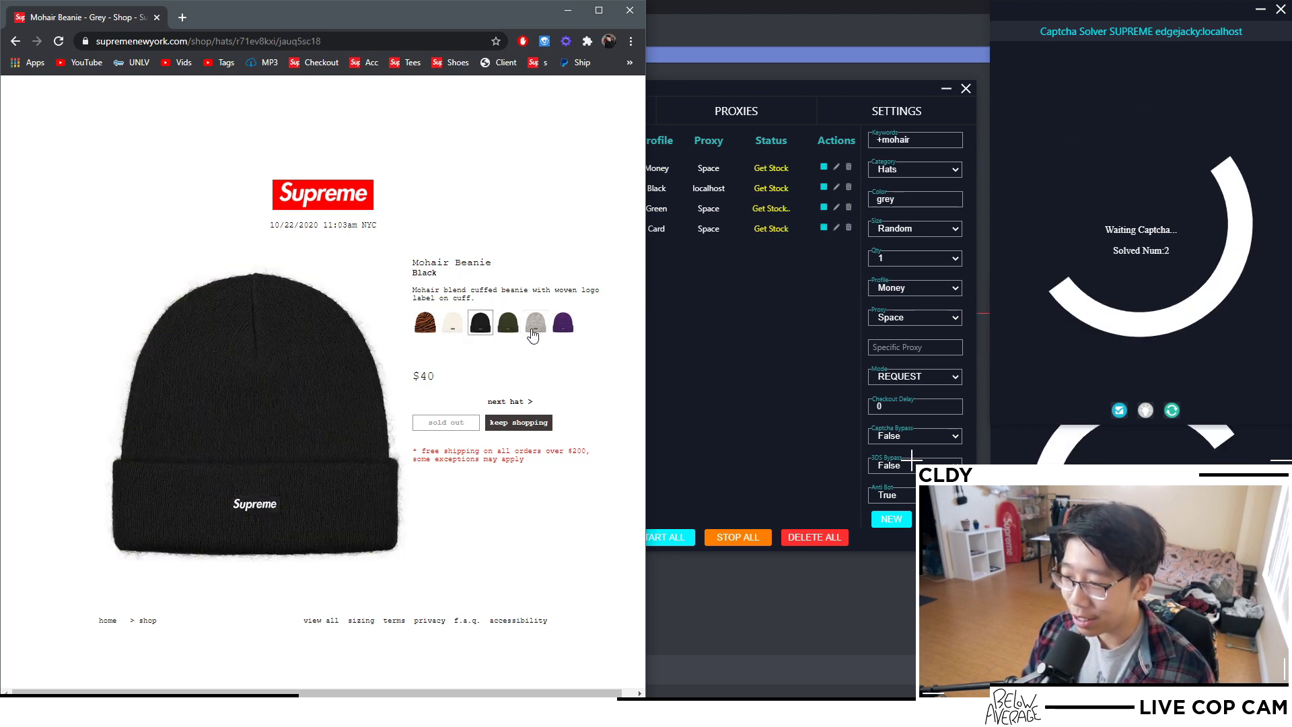
{"action": "left_click", "coordinate": [536, 330]}
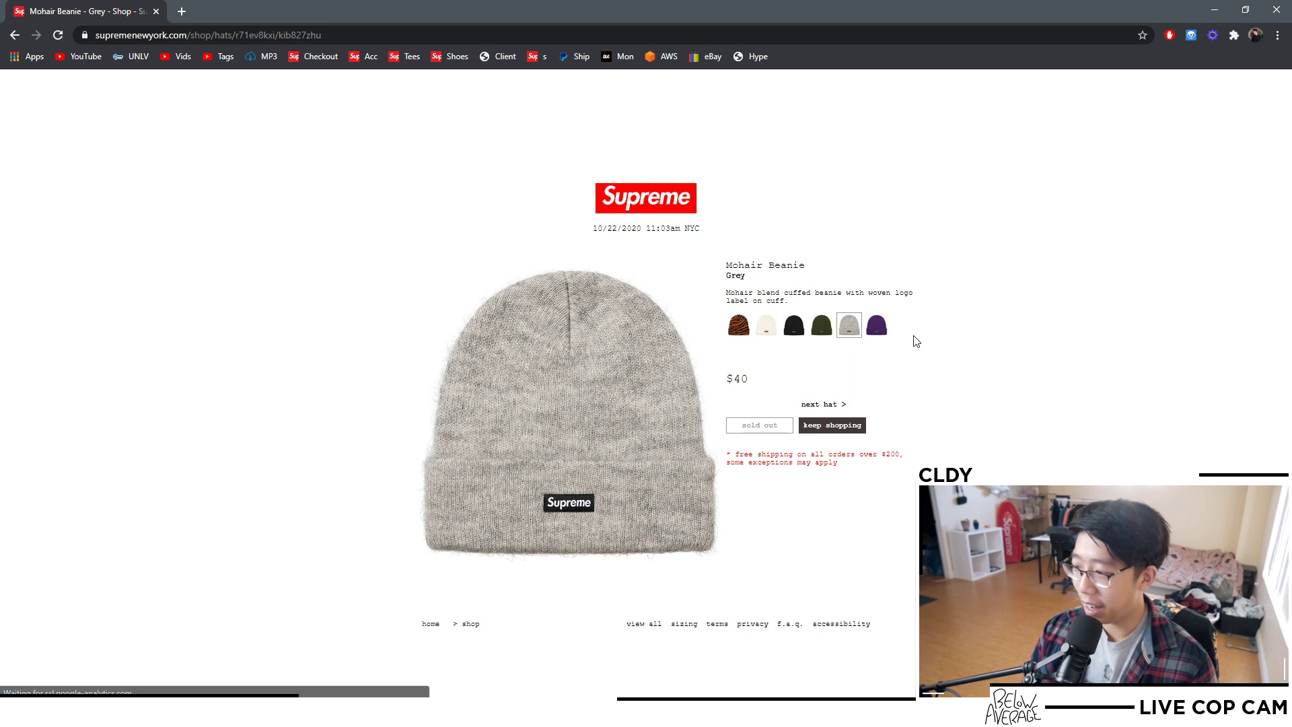
{"action": "left_click", "coordinate": [877, 330]}
{"action": "left_click", "coordinate": [814, 330]}
{"action": "left_click", "coordinate": [770, 331]}
{"action": "left_click", "coordinate": [797, 334]}
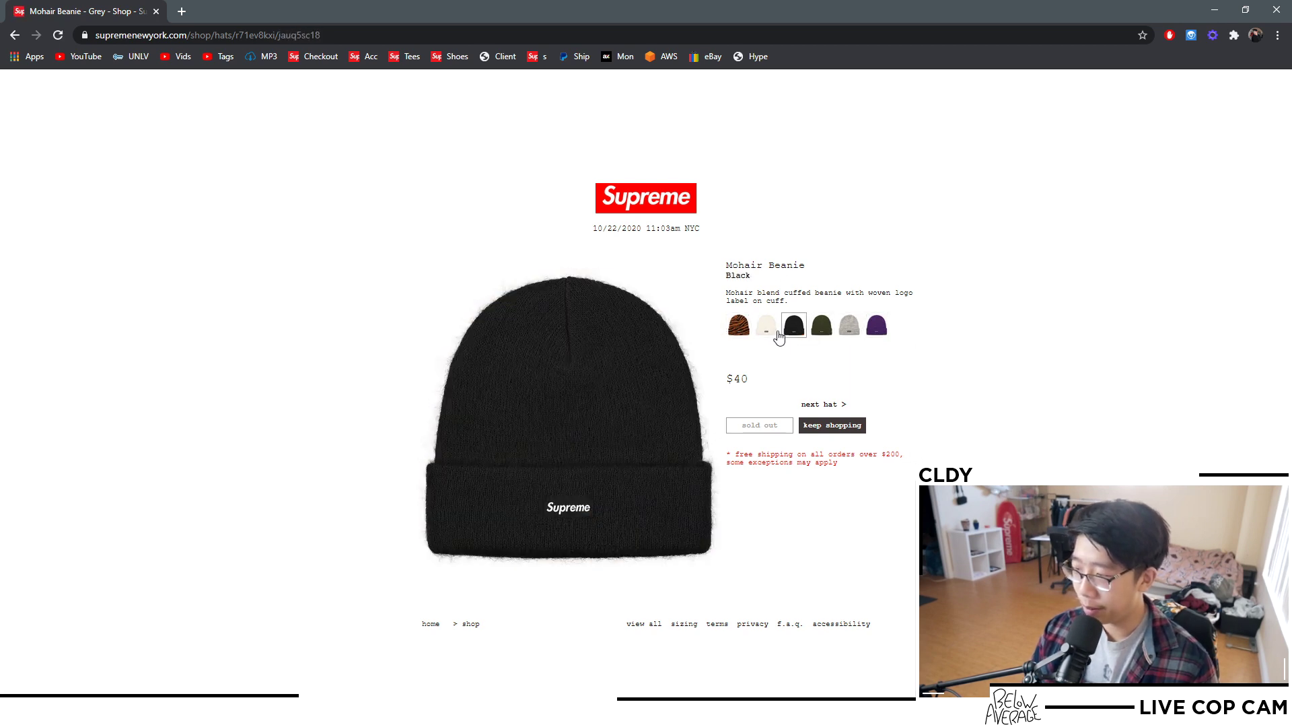
{"action": "left_click", "coordinate": [851, 327]}
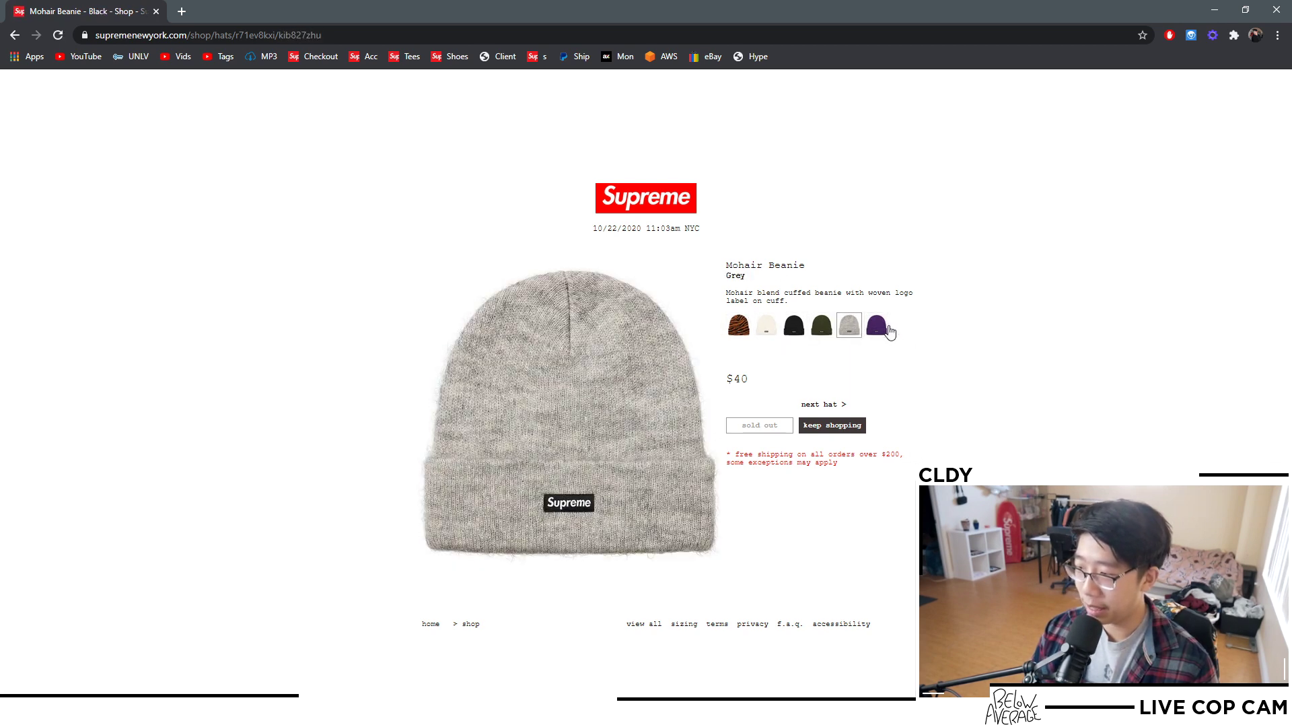
{"action": "left_click", "coordinate": [887, 329]}
{"action": "left_click", "coordinate": [851, 329]}
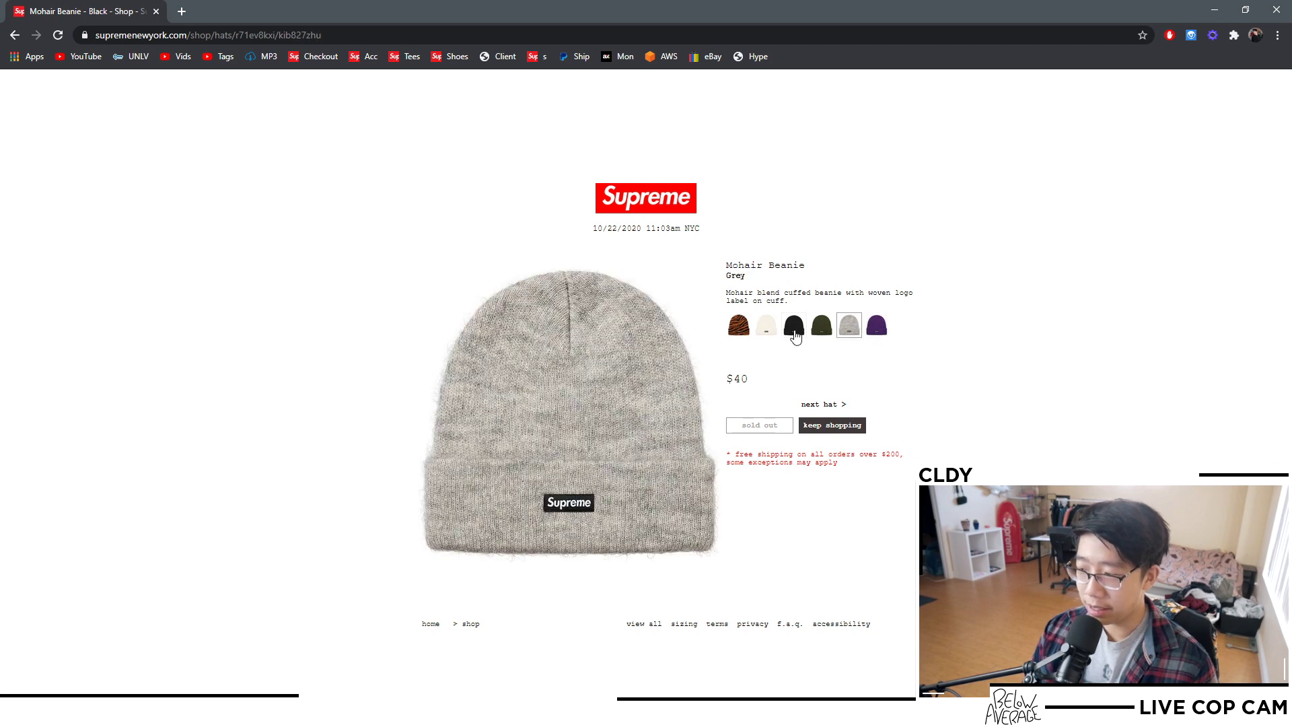
{"action": "left_click", "coordinate": [796, 335]}
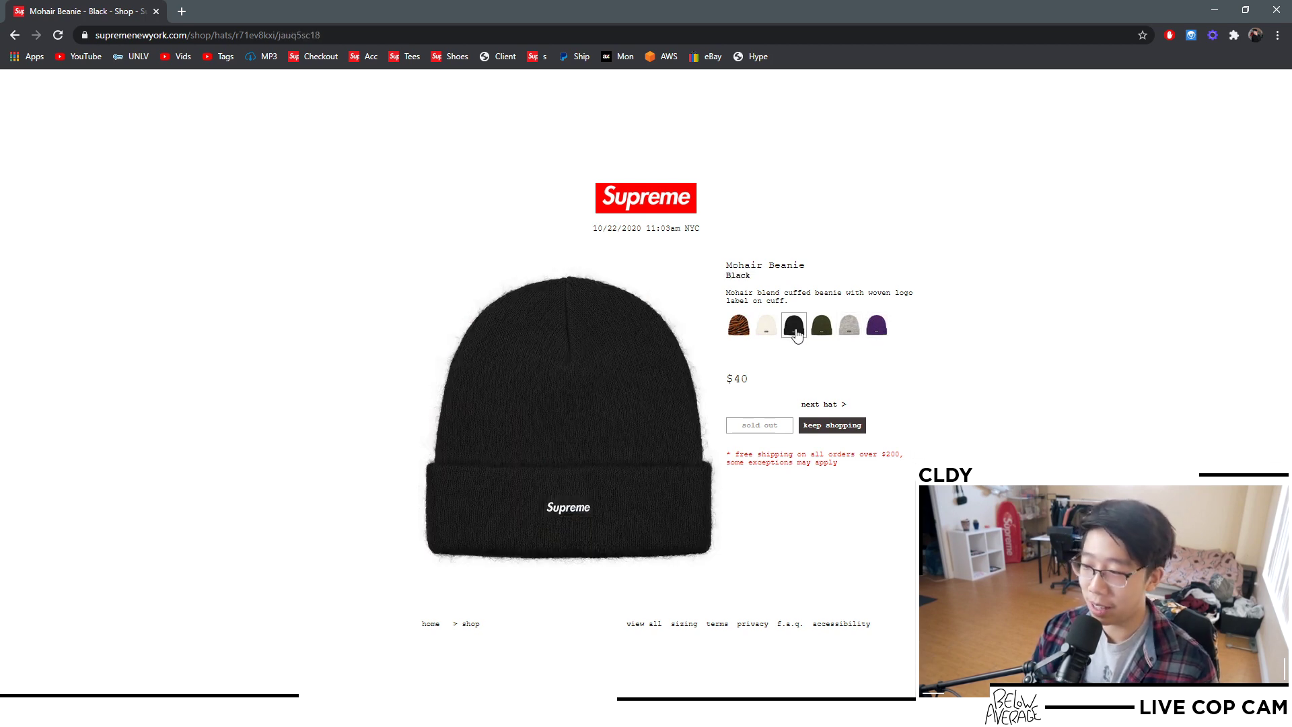
{"action": "left_click", "coordinate": [853, 328]}
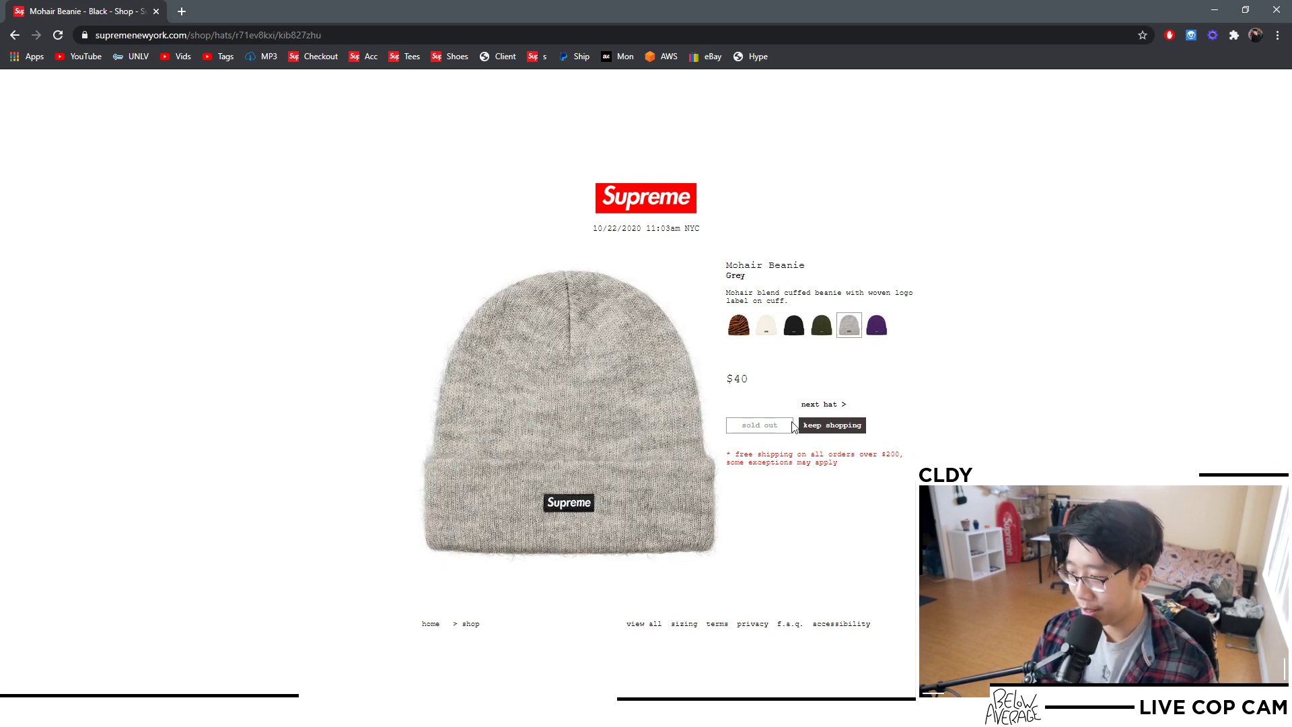
{"action": "left_click", "coordinate": [877, 328]}
{"action": "left_click", "coordinate": [824, 329]}
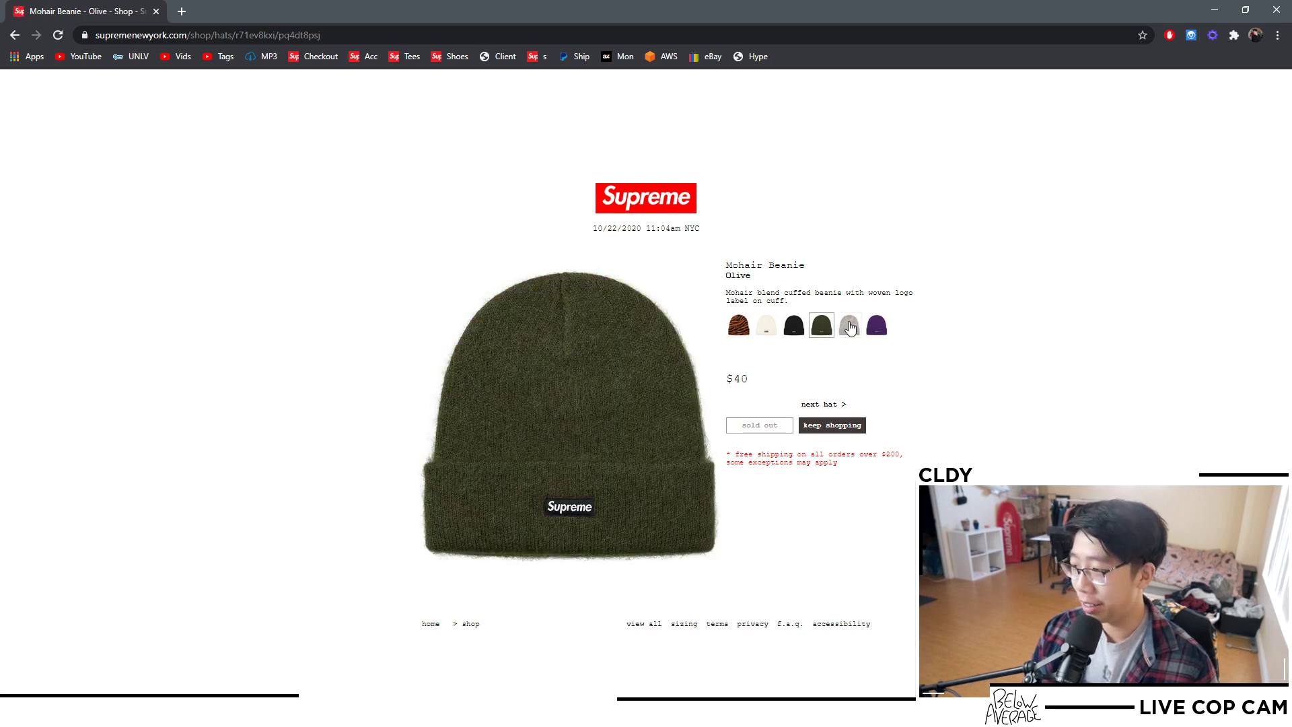
{"action": "left_click", "coordinate": [851, 328]}
{"action": "left_click", "coordinate": [738, 329]}
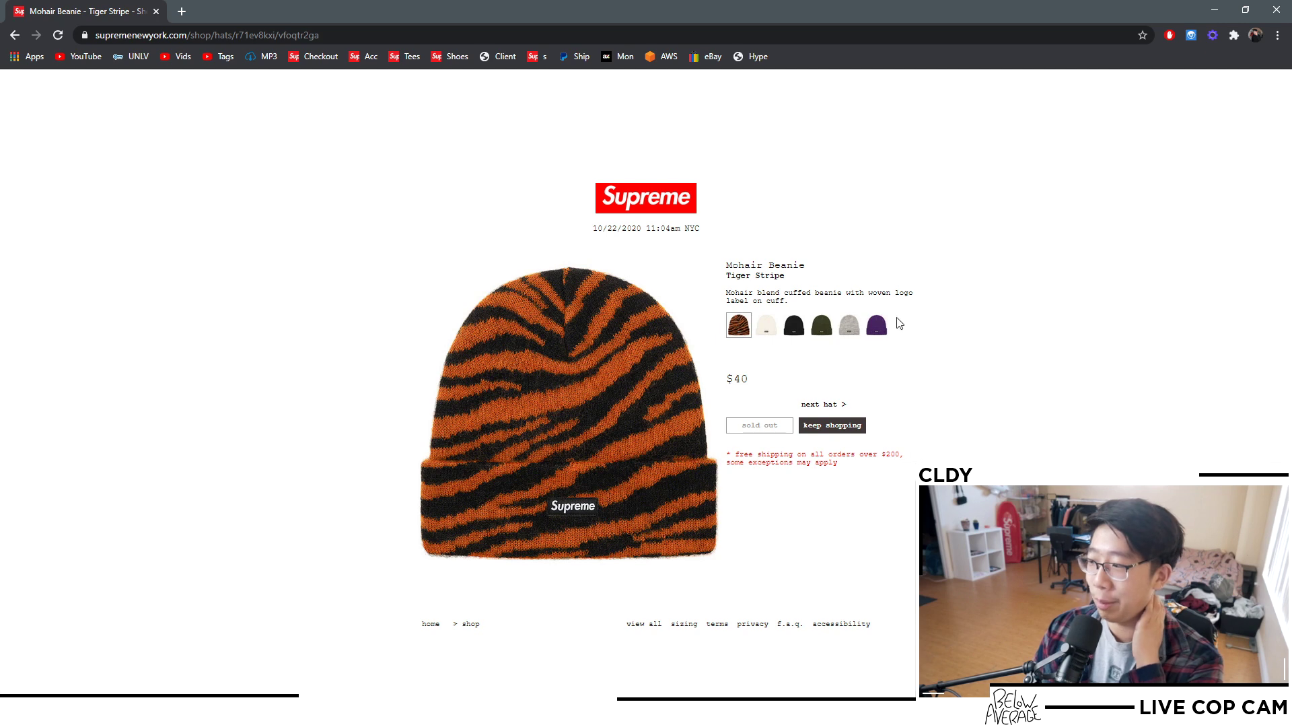
{"action": "left_click", "coordinate": [851, 330]}
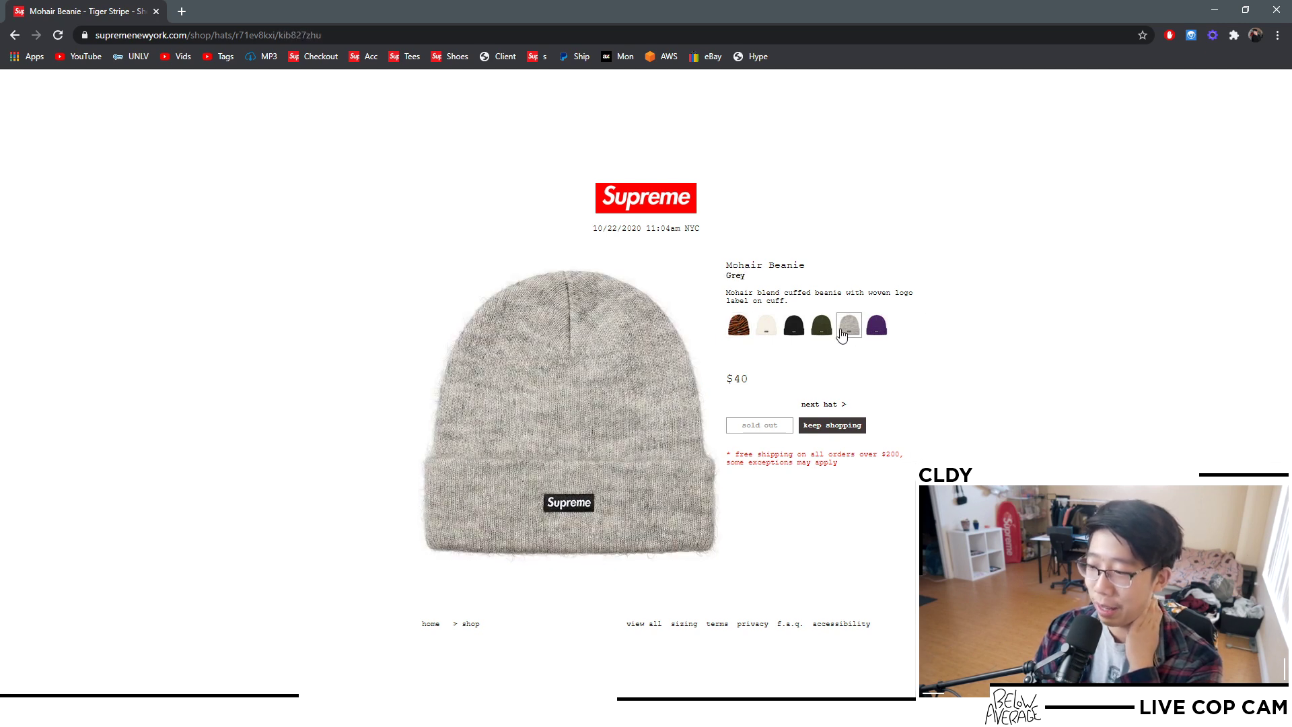